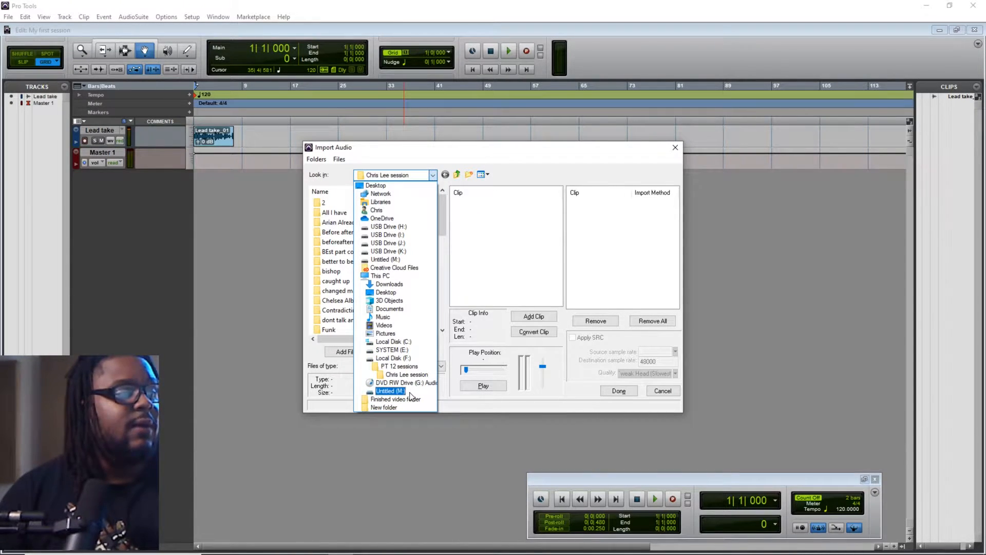
Browse the Untitled (M:) drive to FL New Chapter Beats > Wave Layouts > OUTLET 140 bpm as the audio import source.
{"action": "left_click", "coordinate": [390, 391]}
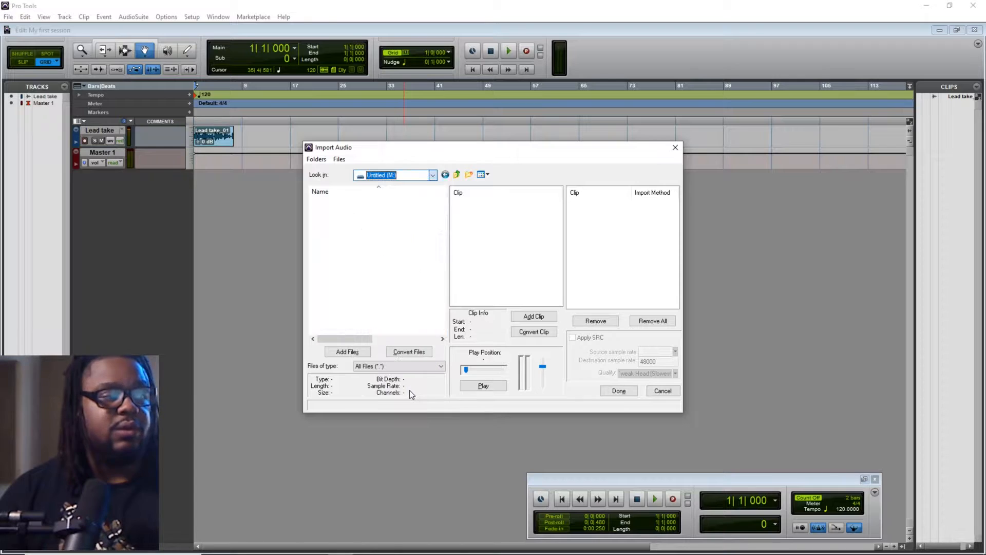
{"action": "scroll", "coordinate": [435, 218], "scroll_direction": "down", "scroll_amount": 3}
{"action": "scroll", "coordinate": [436, 217], "scroll_direction": "down", "scroll_amount": 3}
{"action": "scroll", "coordinate": [391, 222], "scroll_direction": "up", "scroll_amount": 2}
{"action": "double_click", "coordinate": [351, 222]}
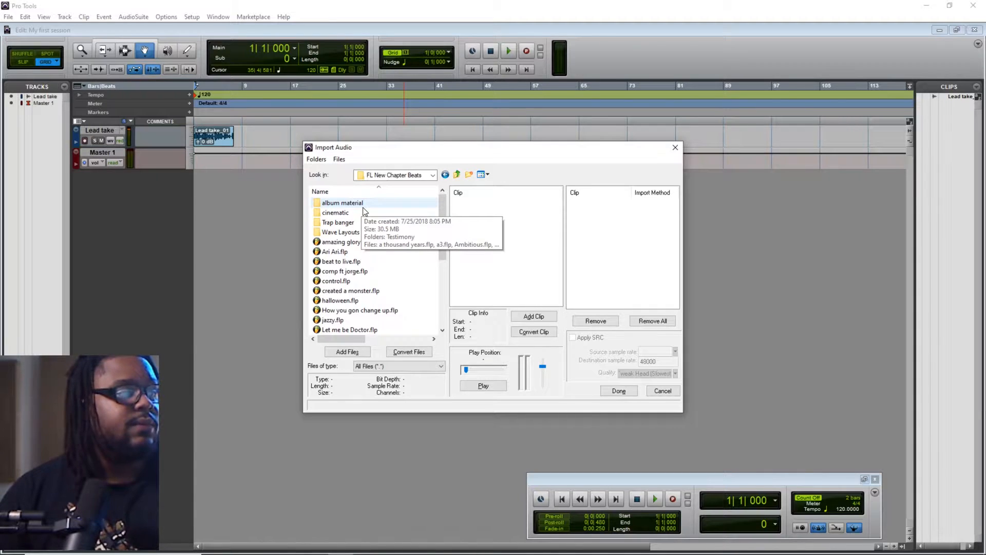
{"action": "double_click", "coordinate": [352, 234]}
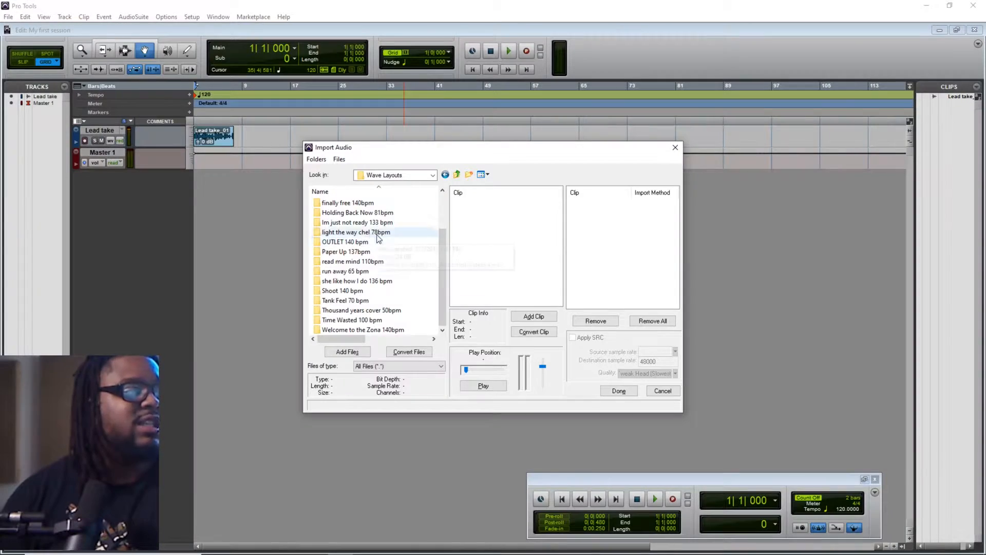
{"action": "scroll", "coordinate": [378, 235], "scroll_direction": "down", "scroll_amount": 2}
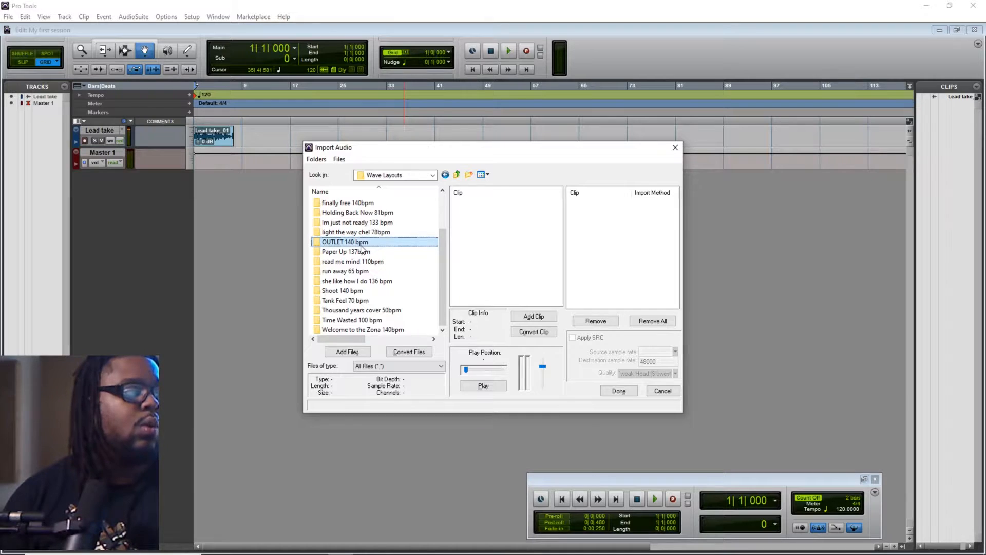
{"action": "double_click", "coordinate": [362, 243]}
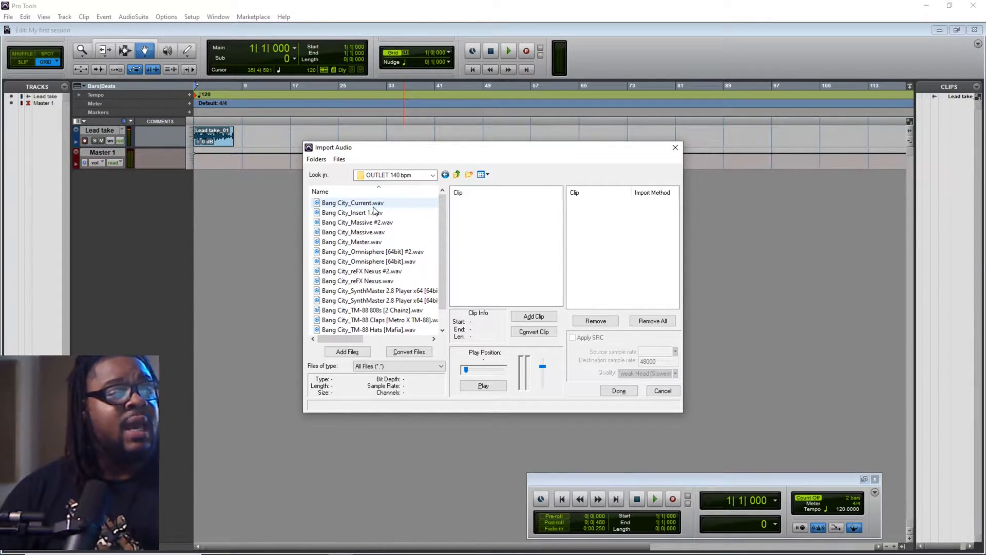
Add Bang City_Massive #2.wav to the import list as a converted file.
{"action": "scroll", "coordinate": [443, 205], "scroll_direction": "down", "scroll_amount": 1}
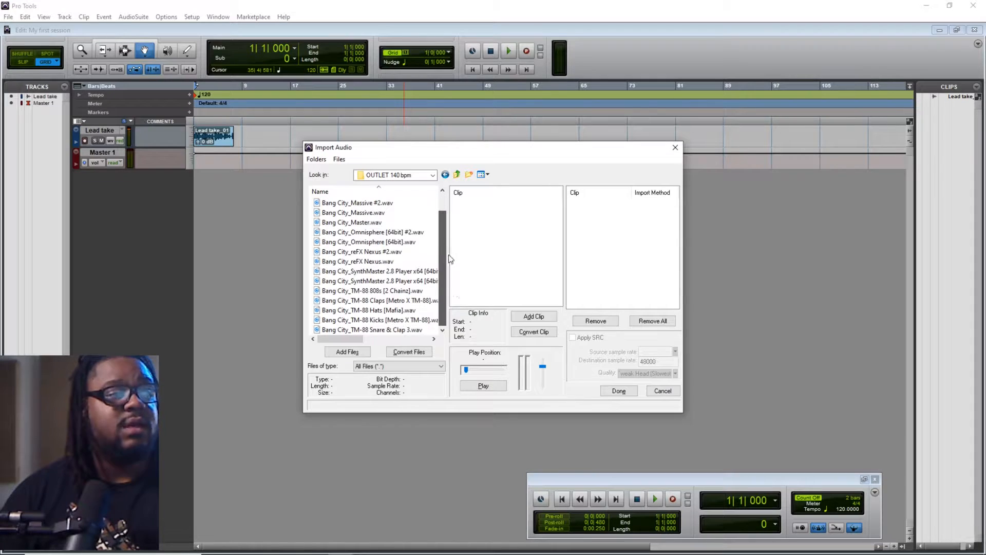
{"action": "scroll", "coordinate": [410, 218], "scroll_direction": "up", "scroll_amount": 1}
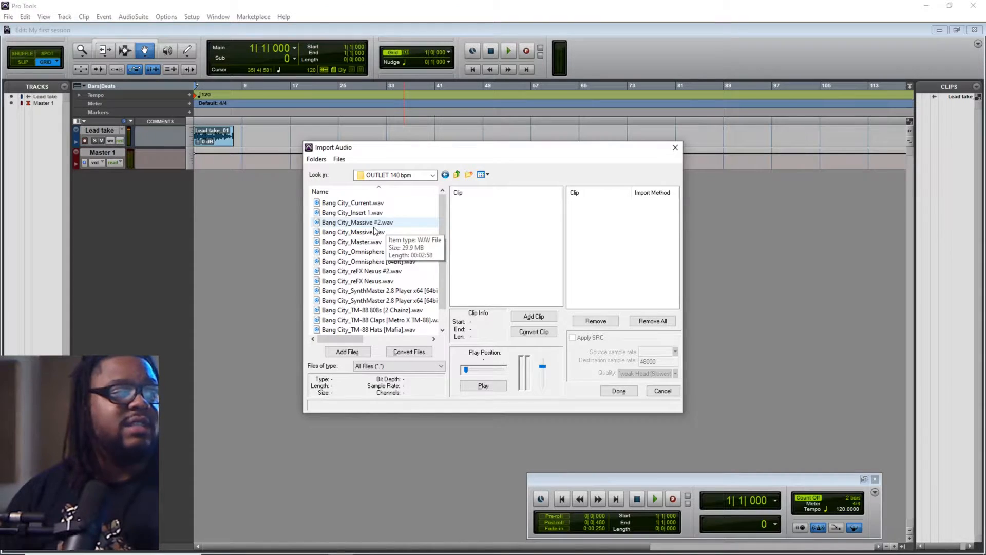
{"action": "left_click", "coordinate": [367, 226]}
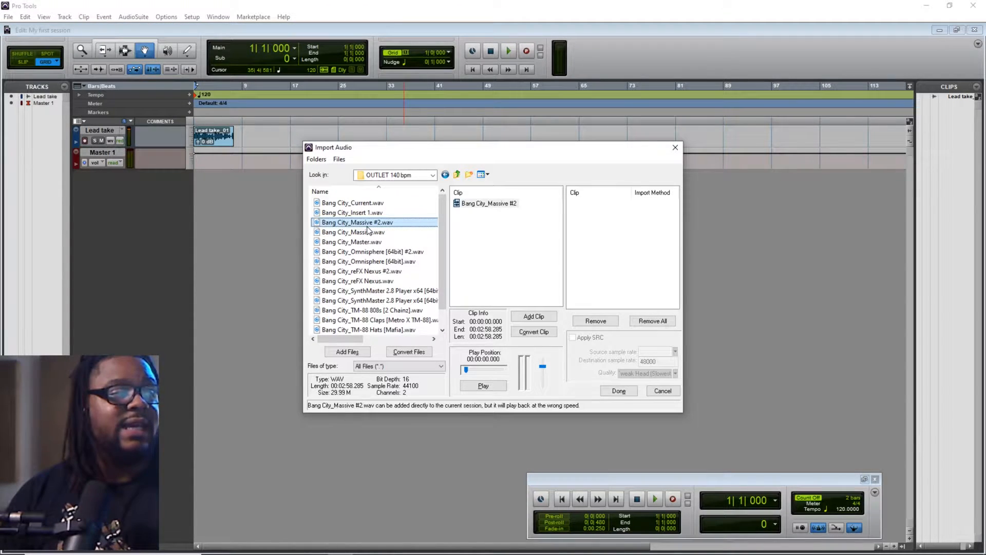
{"action": "left_click", "coordinate": [412, 352]}
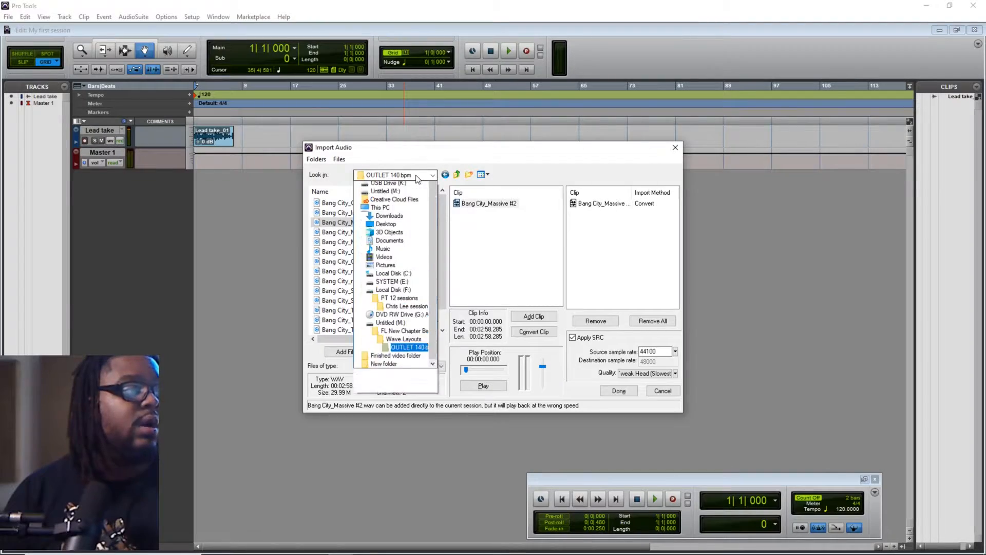
Go back to Wave Layouts, open the Tank Feel 70 bpm folder and add tank_Master.wav to the import list as a copy.
{"action": "left_click", "coordinate": [537, 280]}
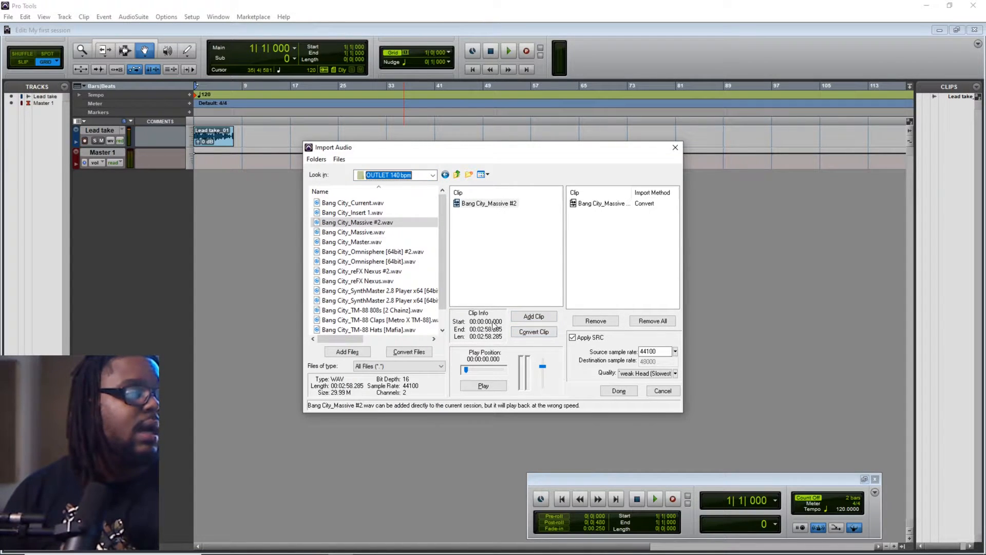
{"action": "left_click", "coordinate": [392, 176]}
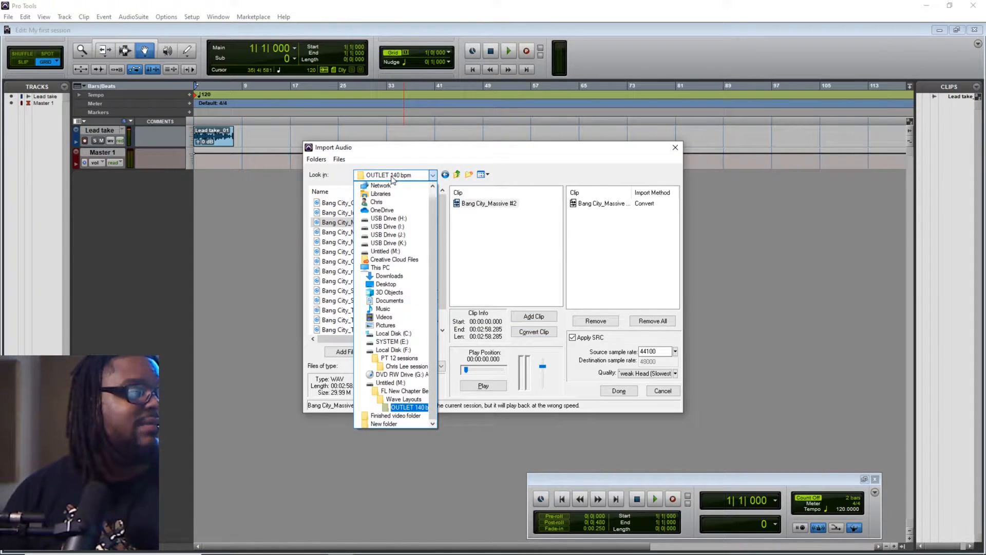
{"action": "left_click", "coordinate": [406, 399]}
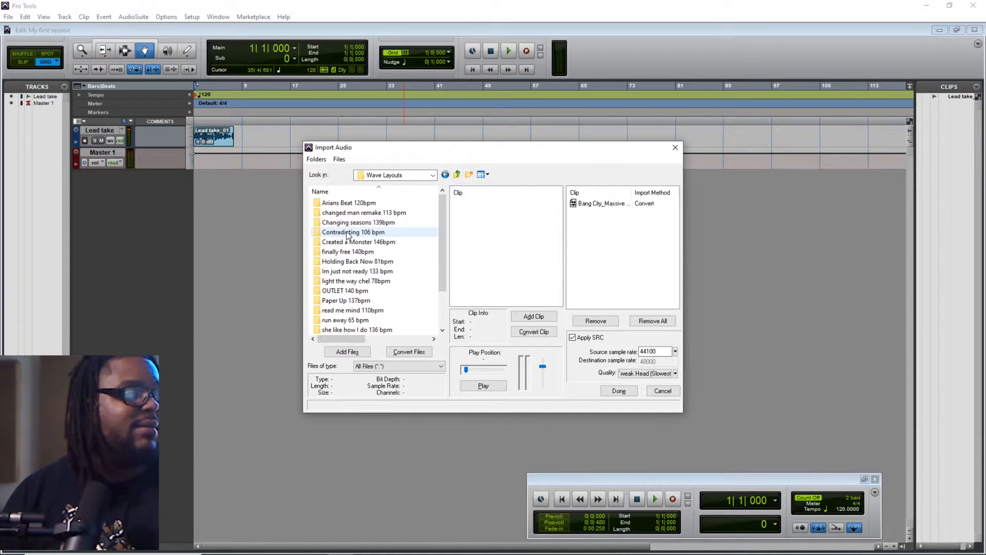
{"action": "left_click_drag", "start_coordinate": [442, 231], "coordinate": [442, 265]}
{"action": "left_click", "coordinate": [354, 302]}
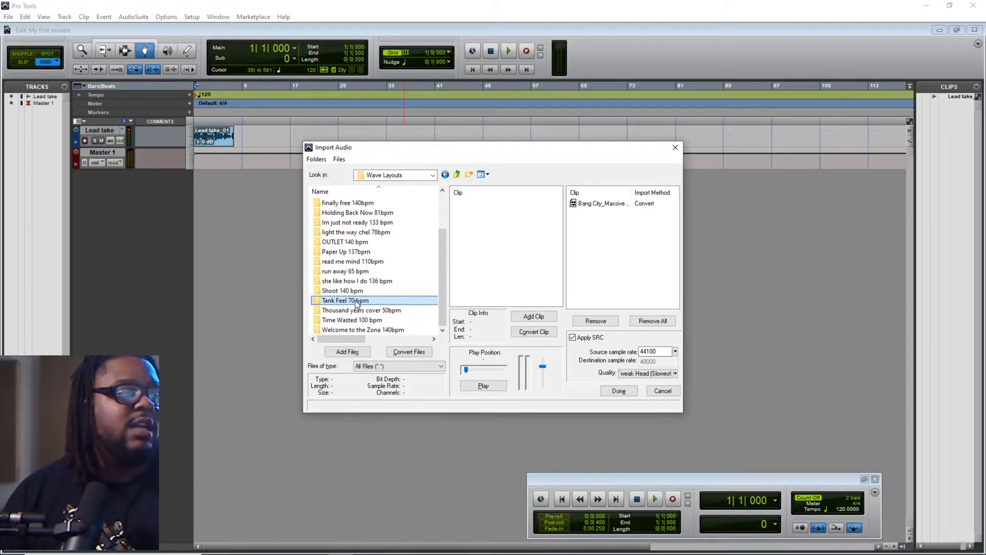
{"action": "key", "text": "Return"}
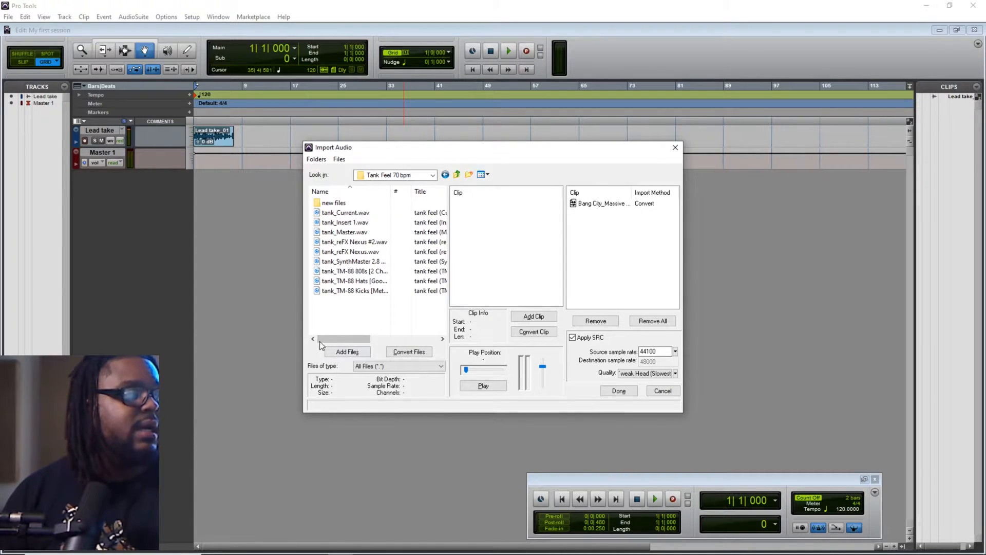
{"action": "left_click", "coordinate": [365, 233]}
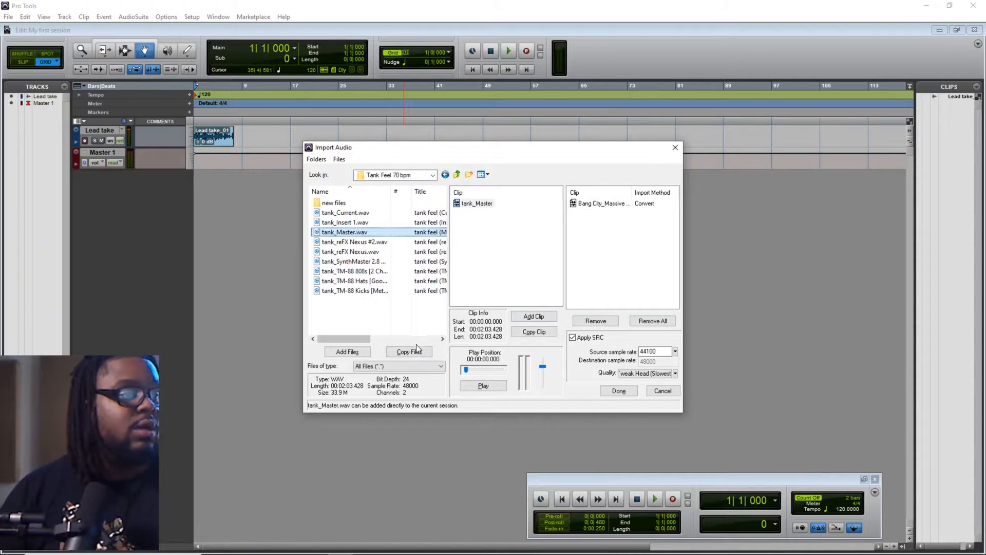
{"action": "left_click", "coordinate": [418, 351]}
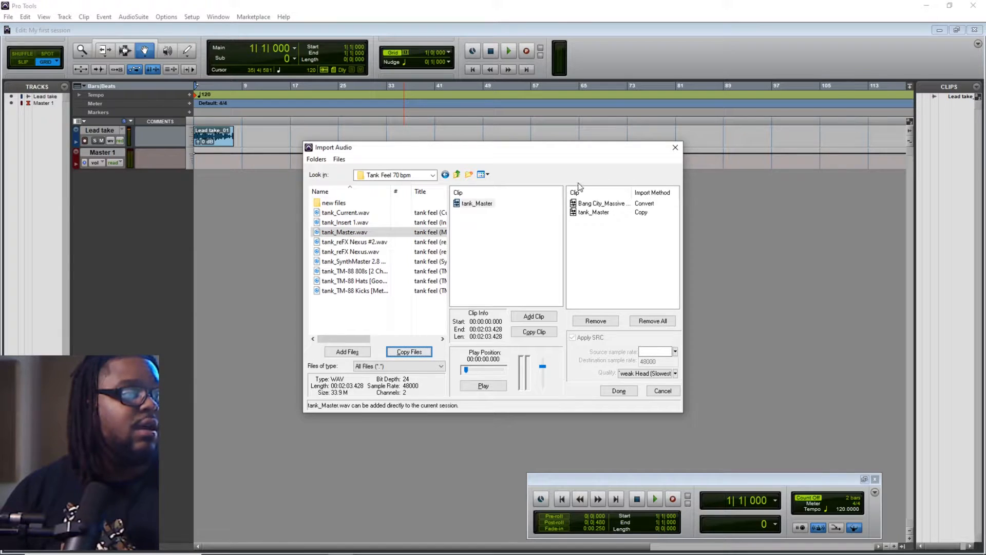
Remove the Bang City_Massive #2 clip from the import list and select tank_Master.wav in the source folder.
{"action": "left_click", "coordinate": [584, 205]}
{"action": "left_click", "coordinate": [593, 322]}
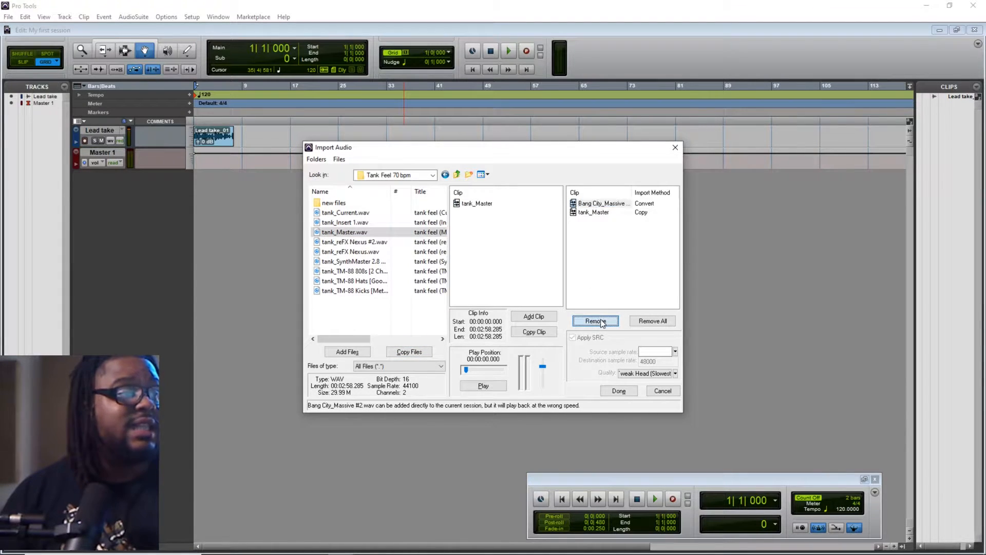
{"action": "left_click", "coordinate": [353, 234]}
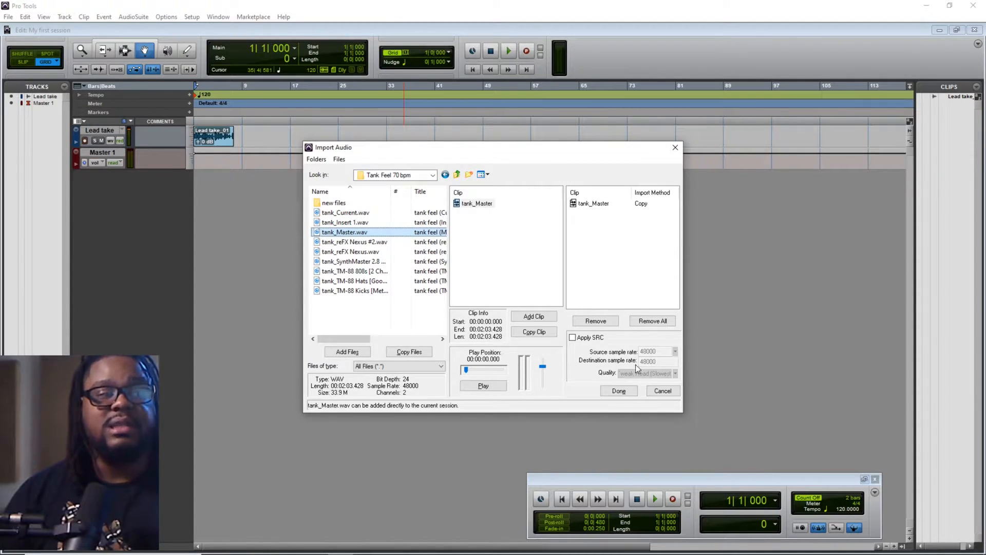
Finish importing tank_Master into the session's Audio Files folder, placing it on a new track at Session Start.
{"action": "left_click", "coordinate": [615, 392]}
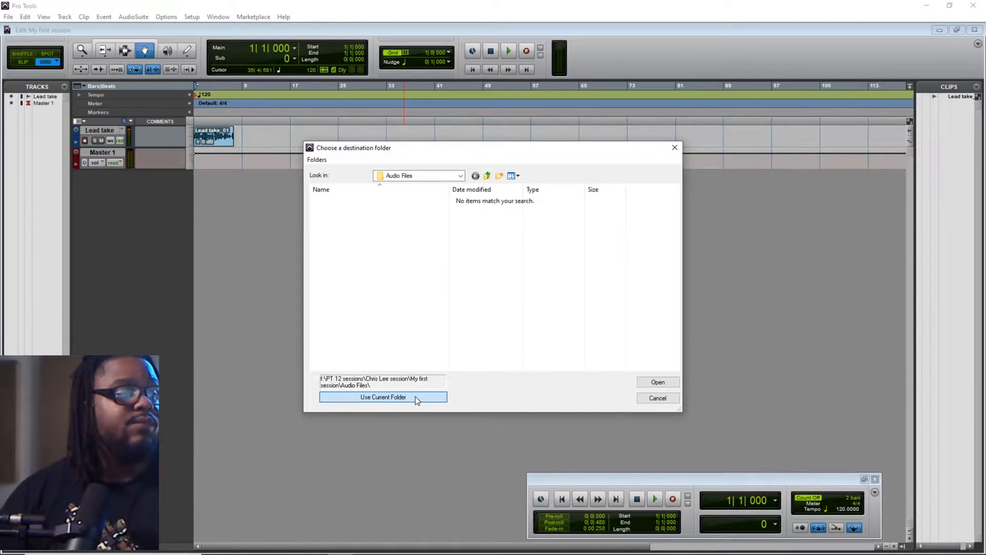
{"action": "left_click", "coordinate": [415, 396]}
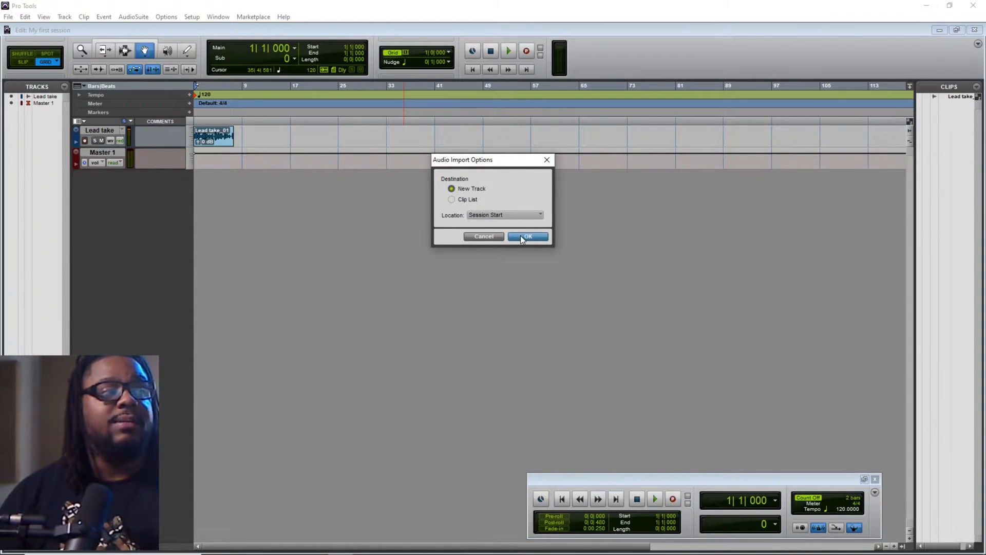
{"action": "left_click", "coordinate": [521, 236]}
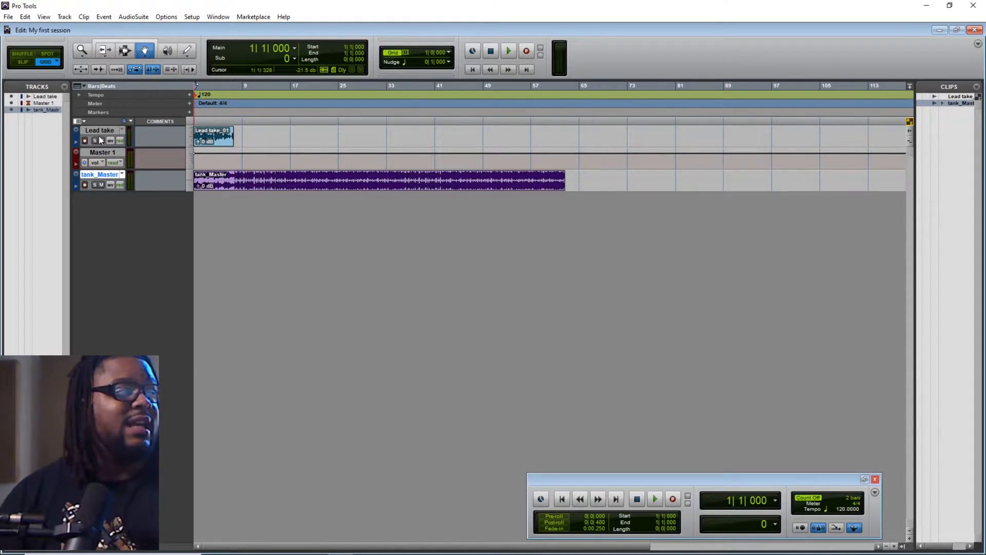
Delete the Lead take_01 clip from the Lead take track and play the session.
{"action": "left_click", "coordinate": [210, 136]}
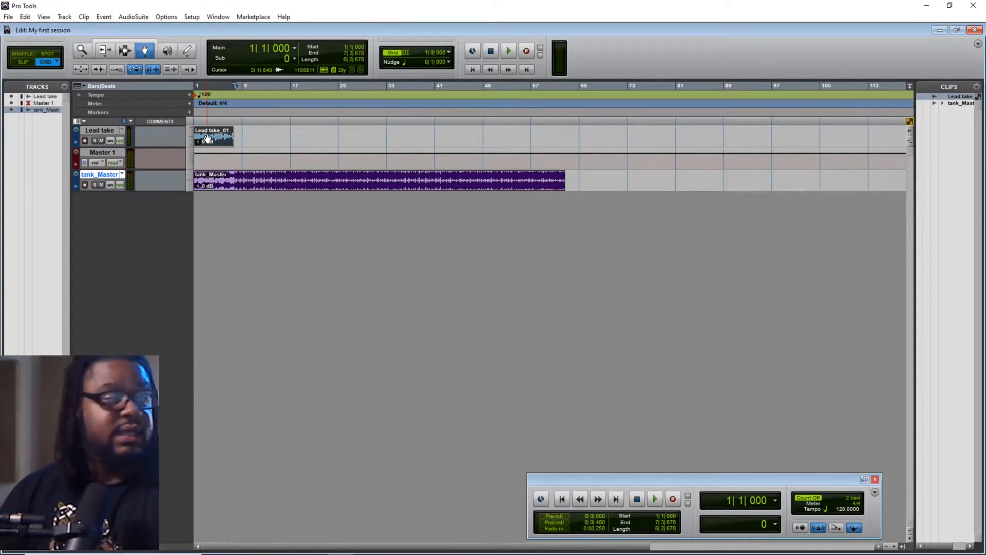
{"action": "key", "text": "Delete"}
{"action": "key", "text": "space"}
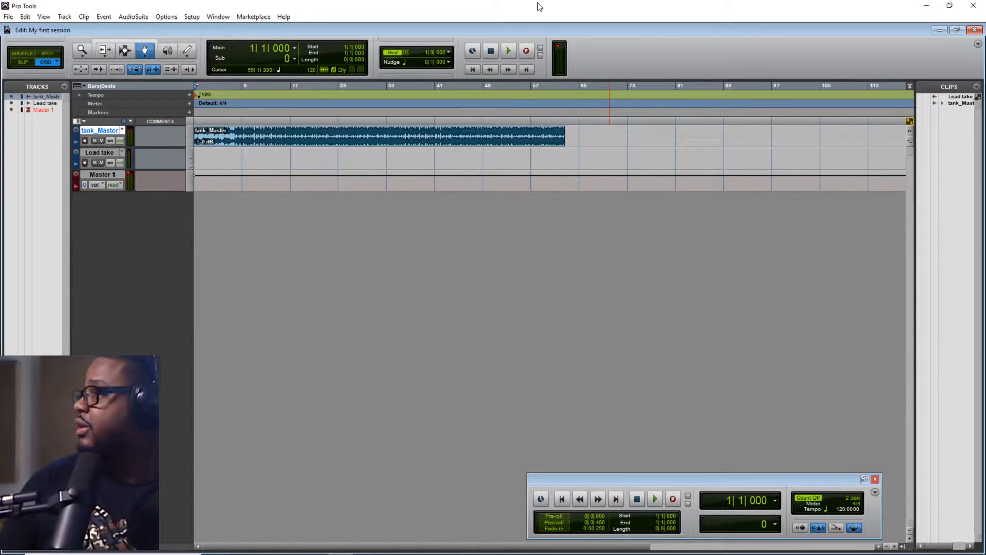
Record-arm and mute the Lead take track, and record a new take on it from bar 1 over the tank_Master beat.
{"action": "left_click", "coordinate": [527, 51]}
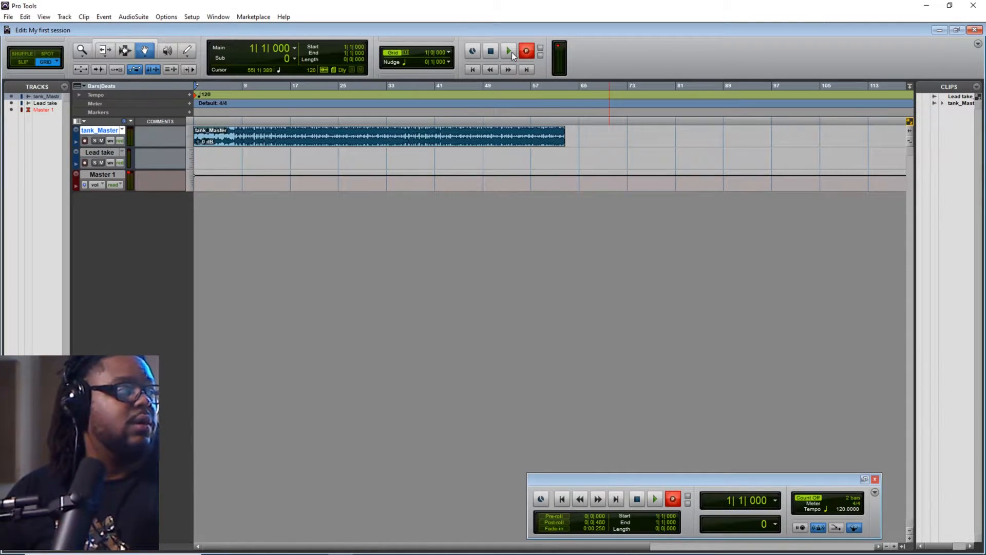
{"action": "left_click", "coordinate": [85, 163]}
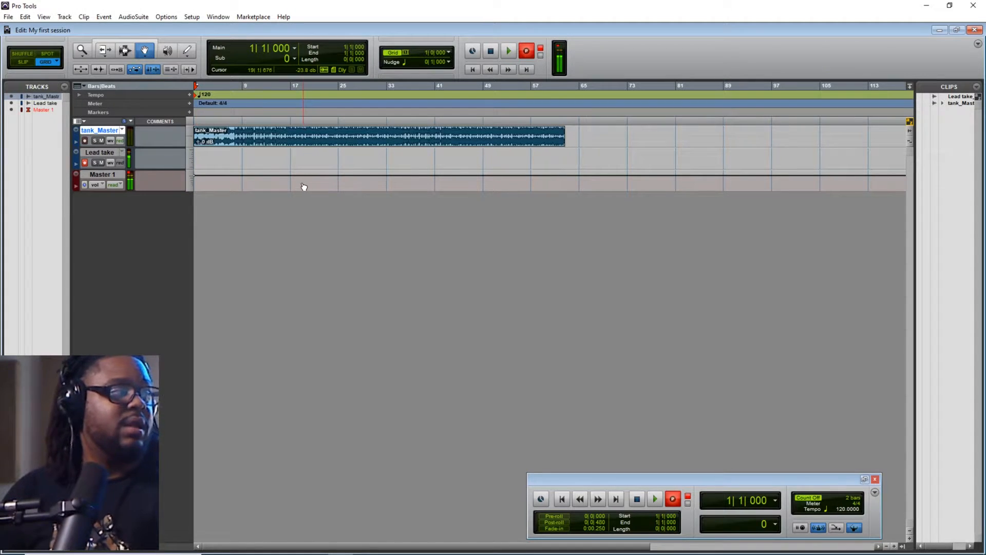
{"action": "left_click", "coordinate": [101, 162]}
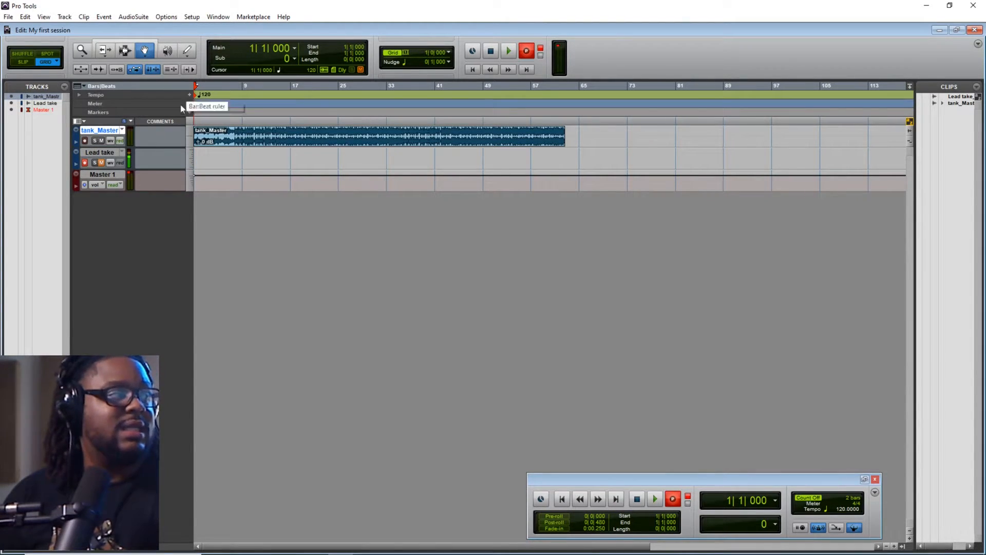
{"action": "left_click", "coordinate": [510, 51]}
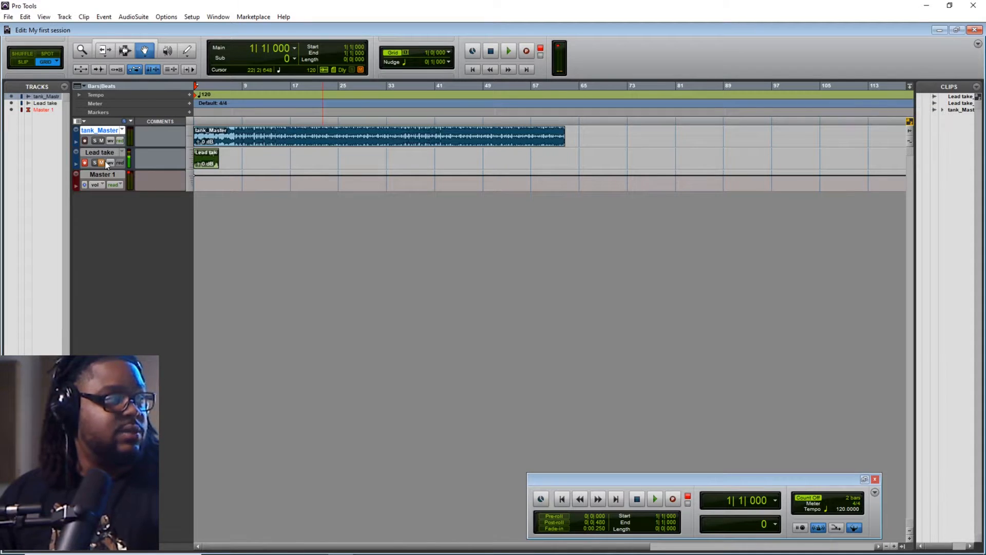
Disarm recording on the Lead take track and delete the tank_Master track together with its active clip.
{"action": "right_click", "coordinate": [110, 152]}
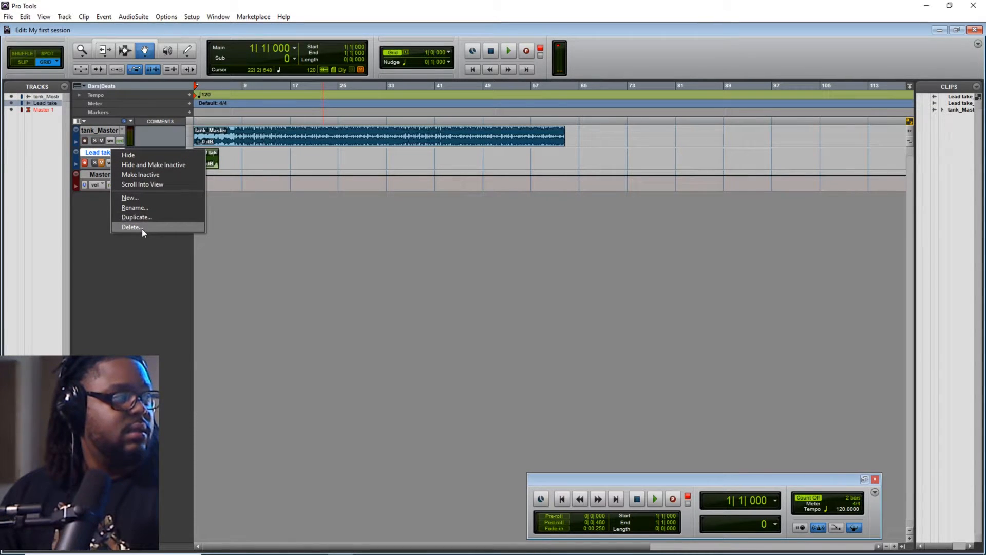
{"action": "left_click", "coordinate": [86, 164]}
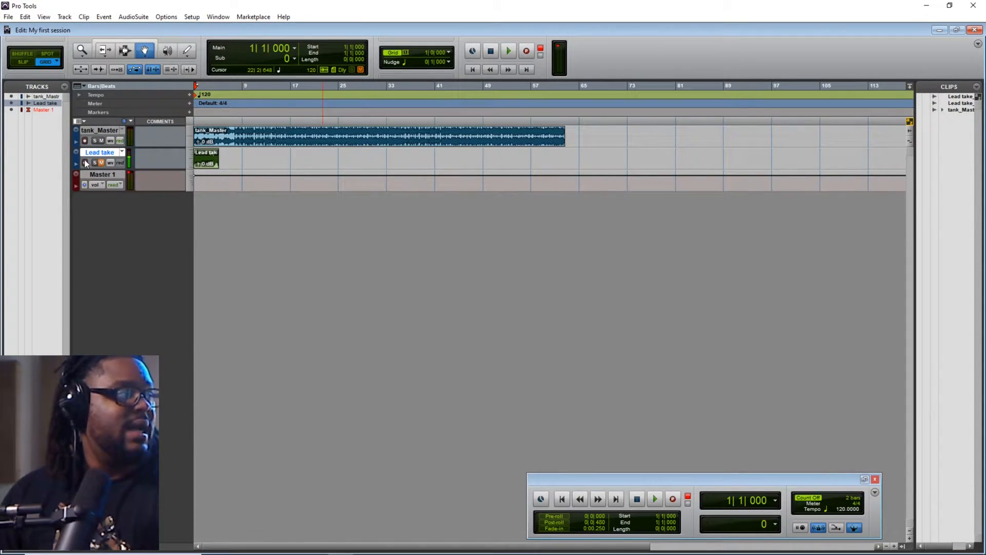
{"action": "right_click", "coordinate": [101, 131]}
{"action": "left_click", "coordinate": [147, 214]}
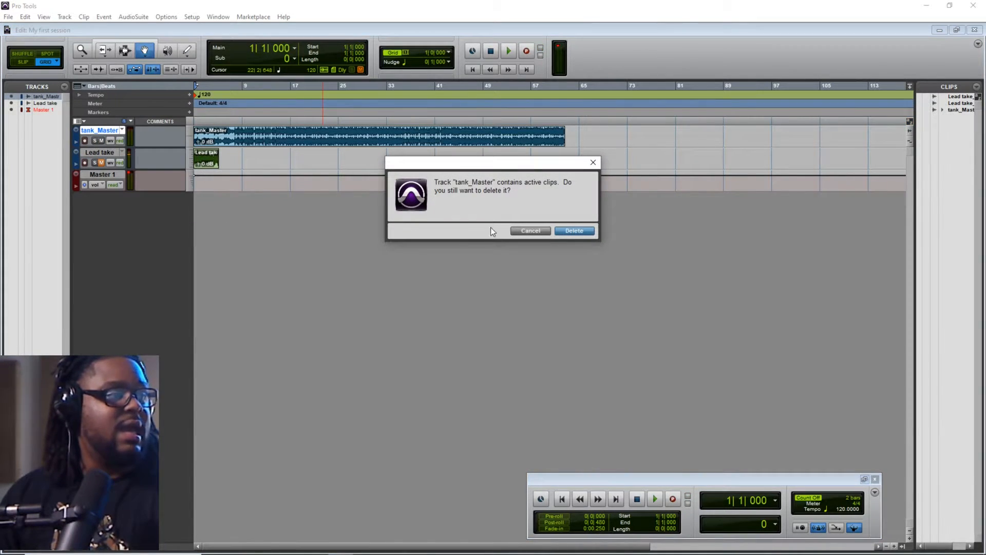
{"action": "left_click", "coordinate": [565, 230]}
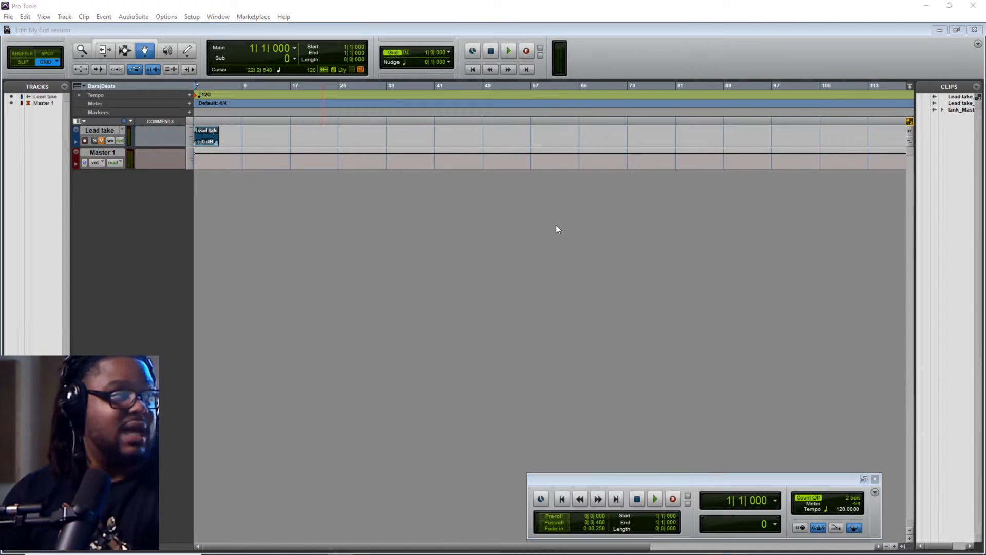
Start an audio import and browse the Untitled (M:) drive to the Wave Layouts folder inside FL New Chapter Beats.
{"action": "key", "text": "ctrl+shift+i"}
{"action": "left_click", "coordinate": [389, 173]}
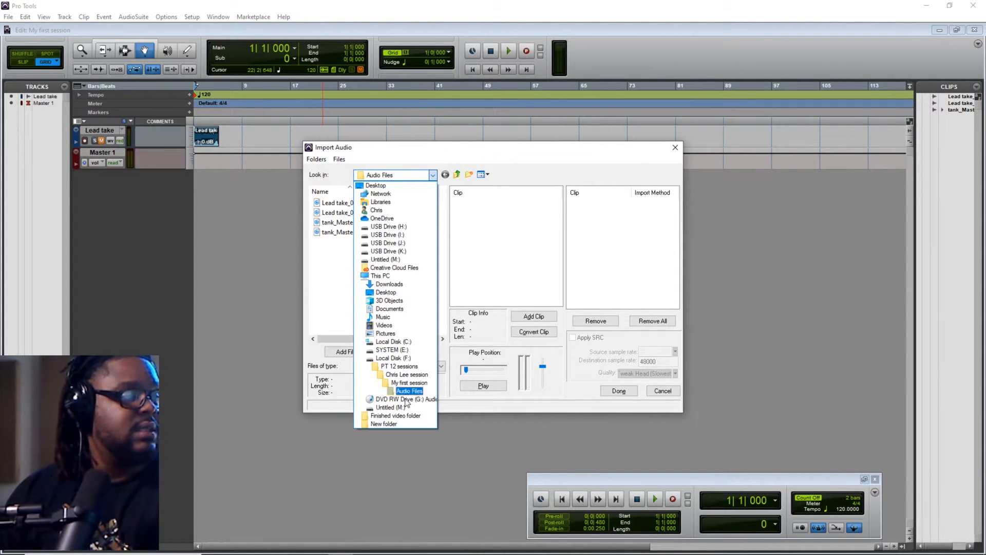
{"action": "left_click", "coordinate": [400, 359]}
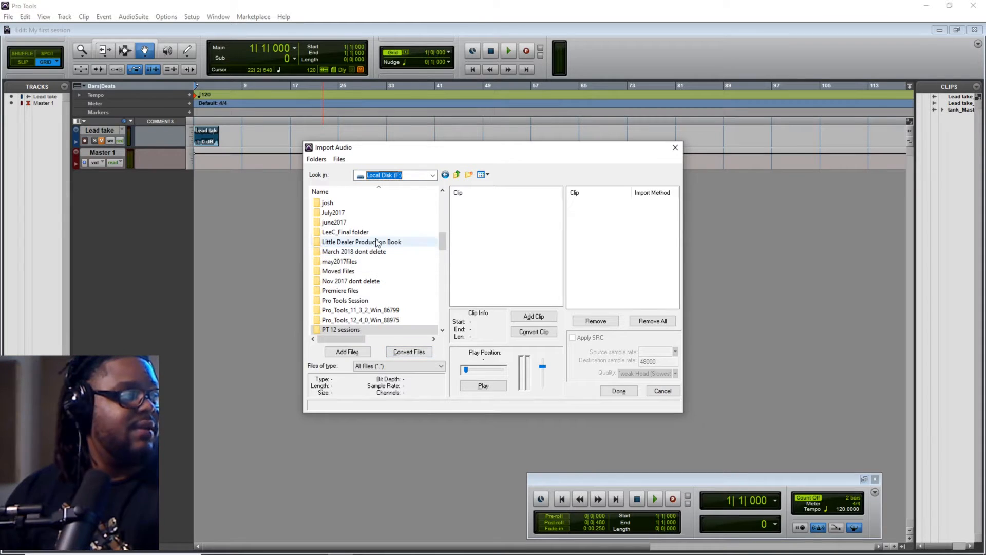
{"action": "left_click_drag", "start_coordinate": [442, 242], "coordinate": [442, 274]}
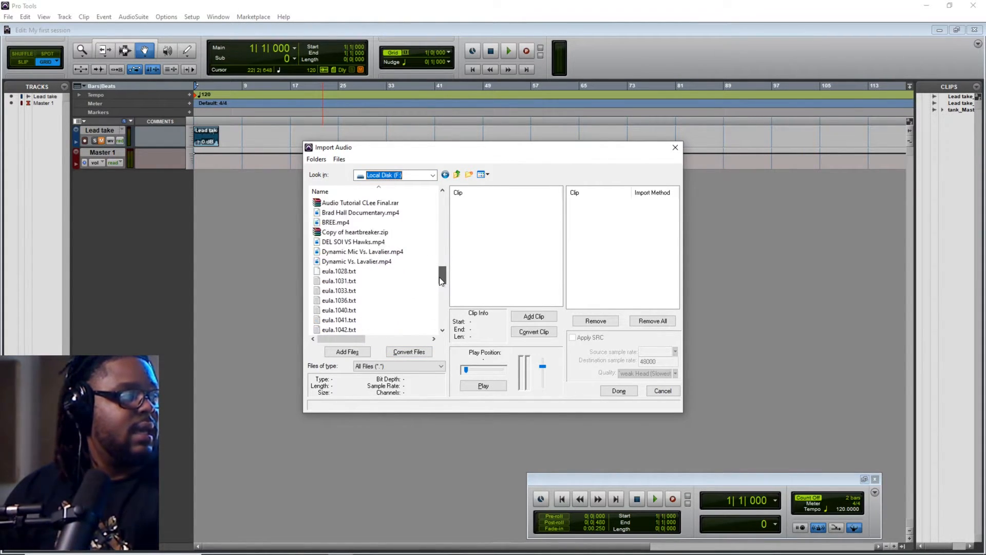
{"action": "left_click", "coordinate": [433, 175]}
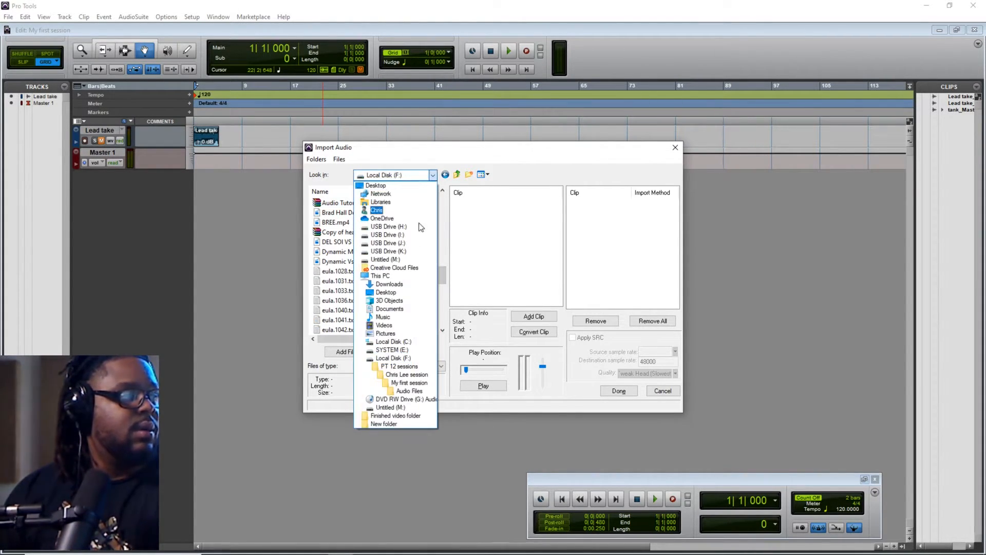
{"action": "left_click", "coordinate": [393, 407]}
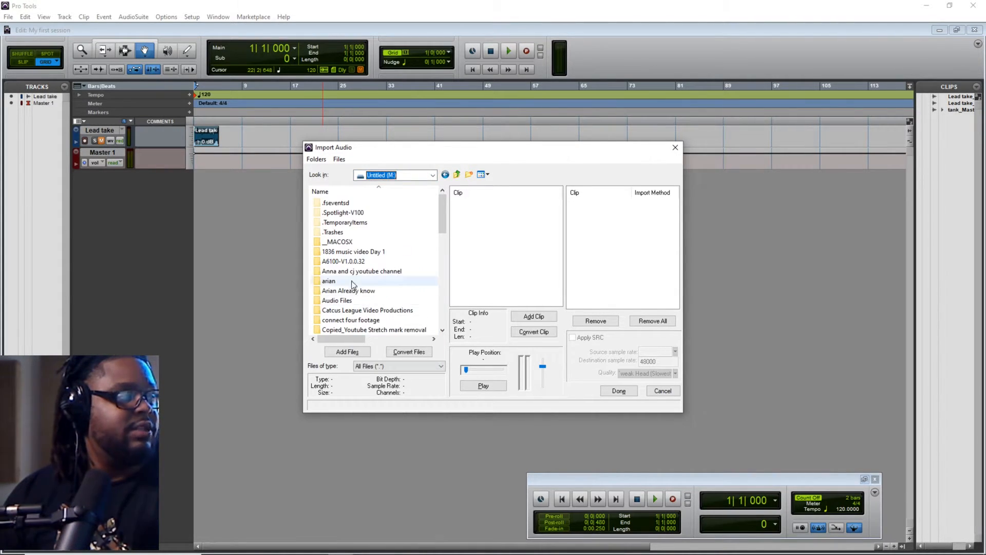
{"action": "scroll", "coordinate": [358, 280], "scroll_direction": "down", "scroll_amount": 1}
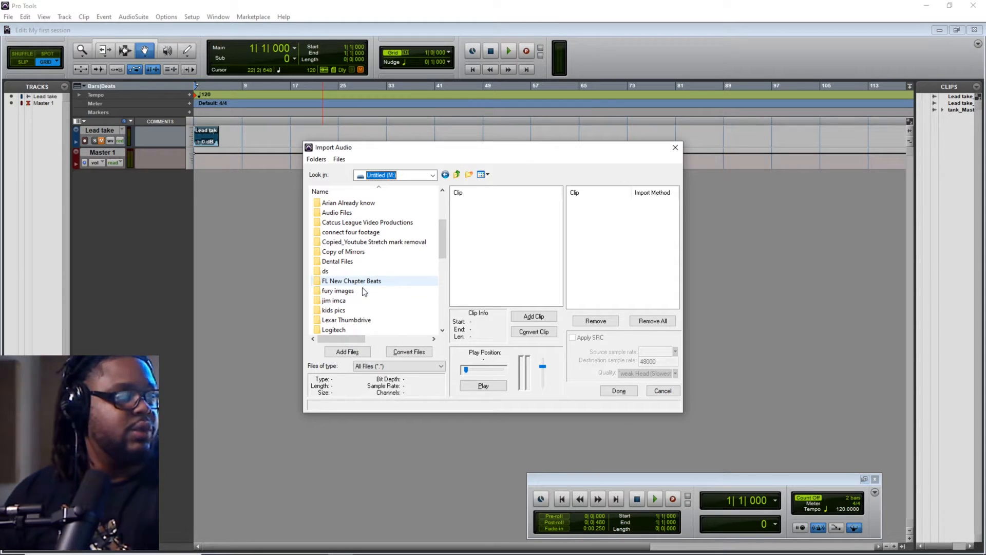
{"action": "double_click", "coordinate": [354, 281]}
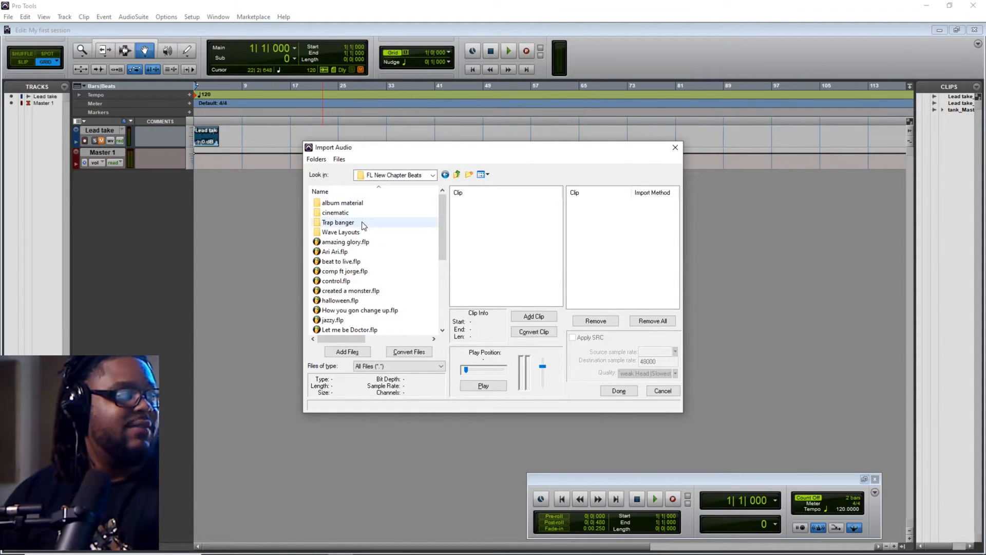
{"action": "double_click", "coordinate": [336, 232]}
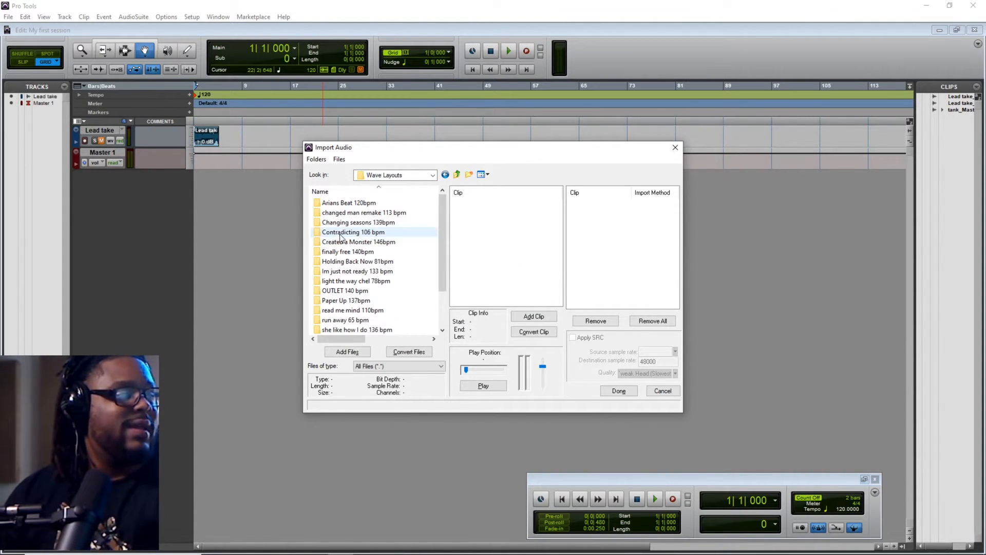
Open the new files folder inside the Tank Feel 70 bpm folder.
{"action": "scroll", "coordinate": [344, 298], "scroll_direction": "down", "scroll_amount": 3}
{"action": "left_click", "coordinate": [344, 300]}
{"action": "left_click", "coordinate": [401, 353]}
{"action": "double_click", "coordinate": [368, 303]}
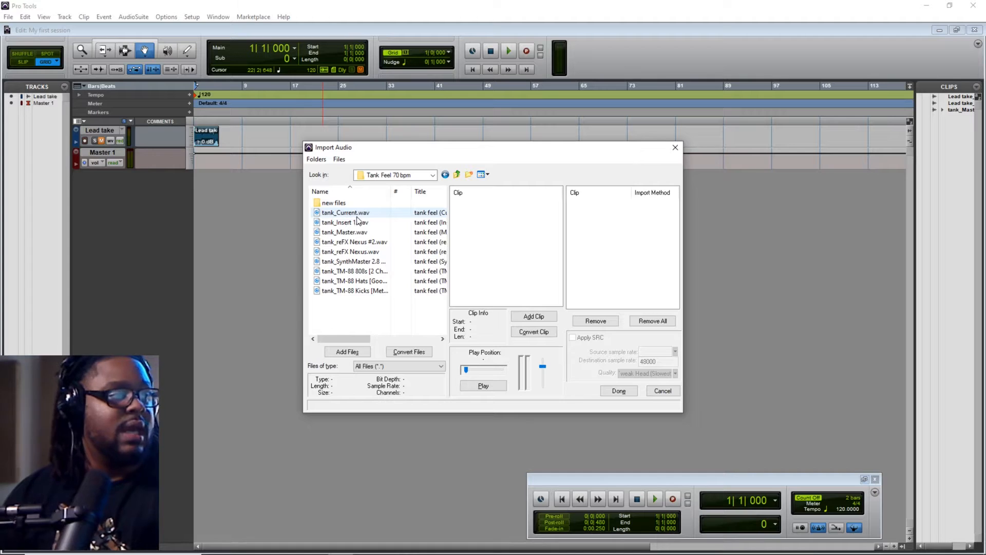
{"action": "left_click", "coordinate": [339, 204]}
{"action": "double_click", "coordinate": [340, 203]}
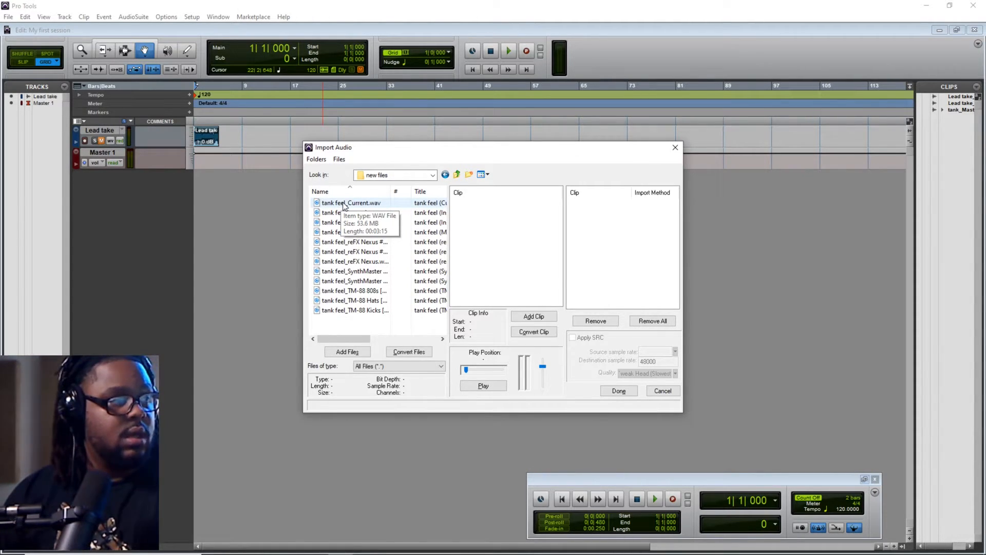
{"action": "left_click", "coordinate": [343, 206]}
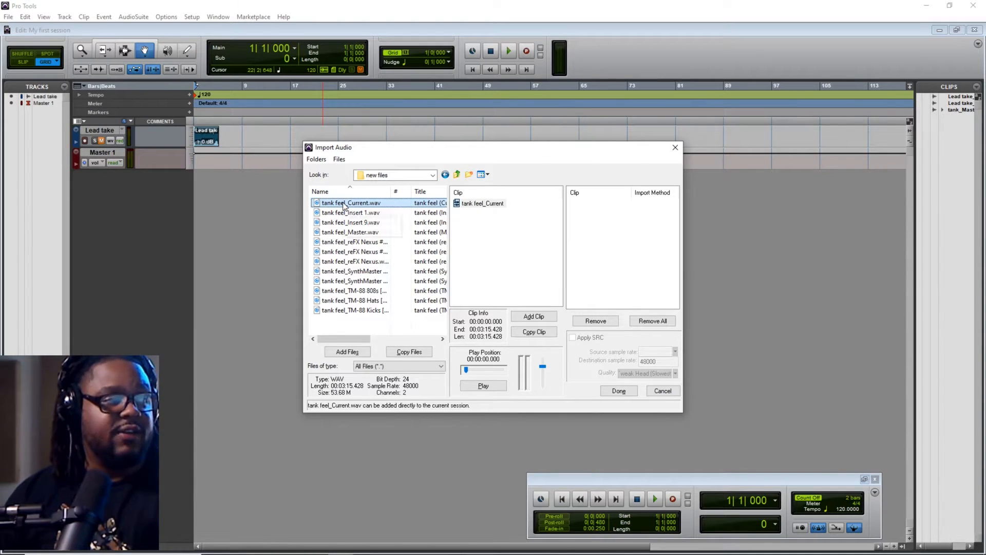
{"action": "left_click", "coordinate": [366, 311], "text": "shift"}
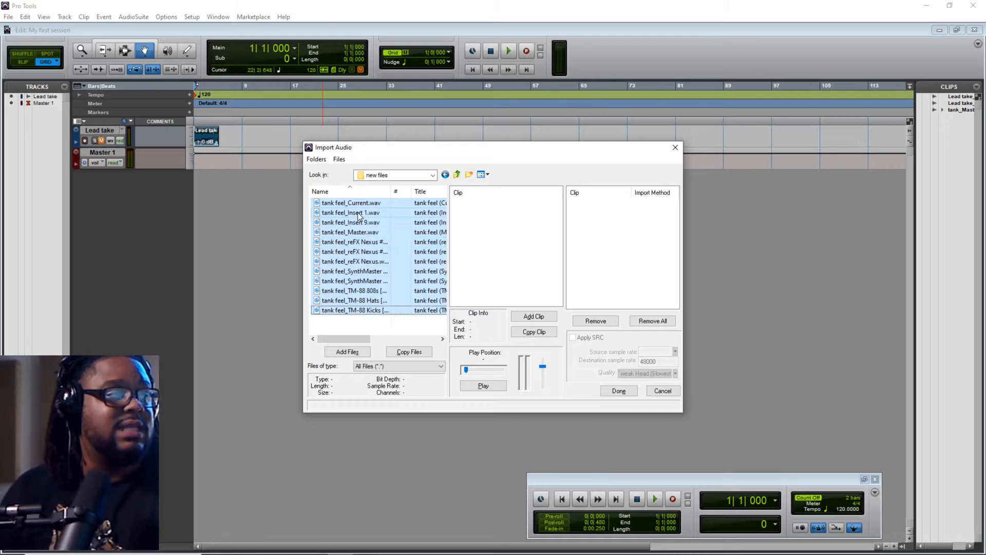
{"action": "left_click", "coordinate": [361, 203], "text": "ctrl"}
{"action": "left_click", "coordinate": [366, 233], "text": "ctrl"}
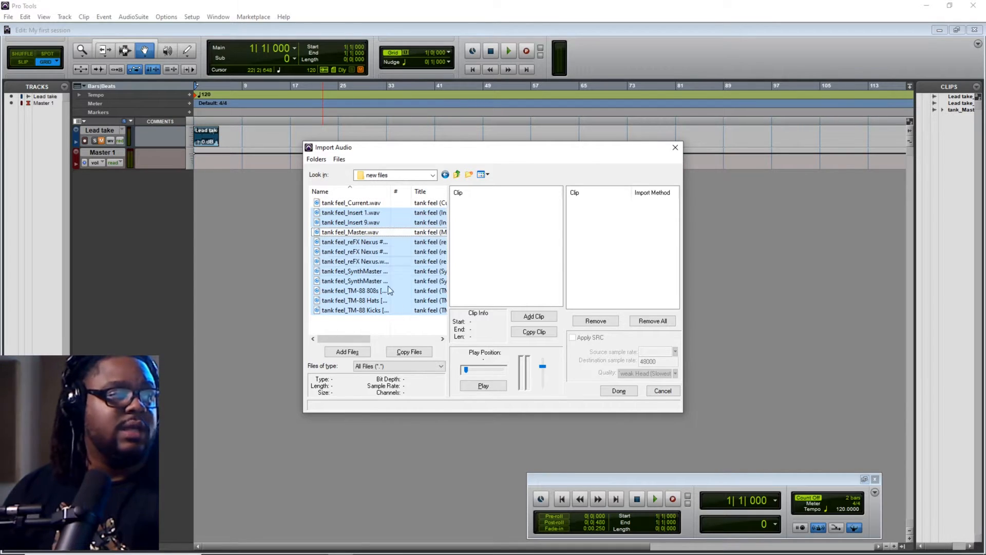
{"action": "left_click", "coordinate": [391, 329]}
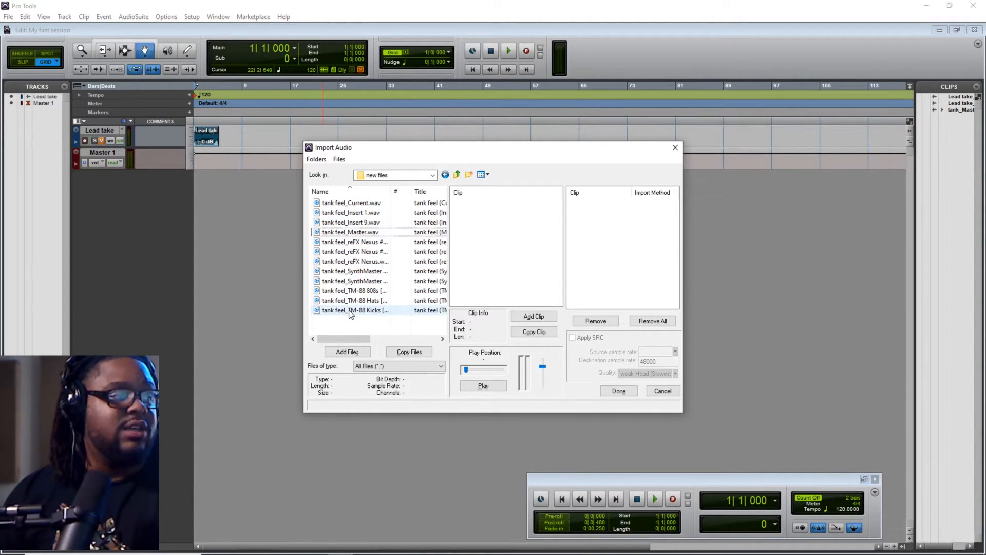
Preview the tank feel_Master.wav file before importing.
{"action": "left_click", "coordinate": [364, 233]}
{"action": "left_click", "coordinate": [484, 386]}
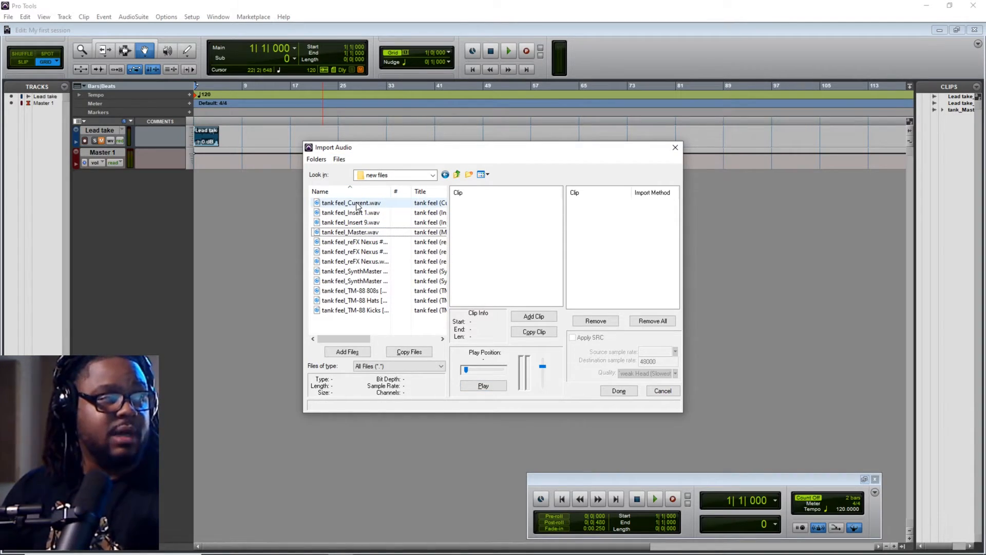
Add all tank feel WAV files except tank feel_Current and tank feel_Master to the import list as copies.
{"action": "left_click", "coordinate": [357, 204]}
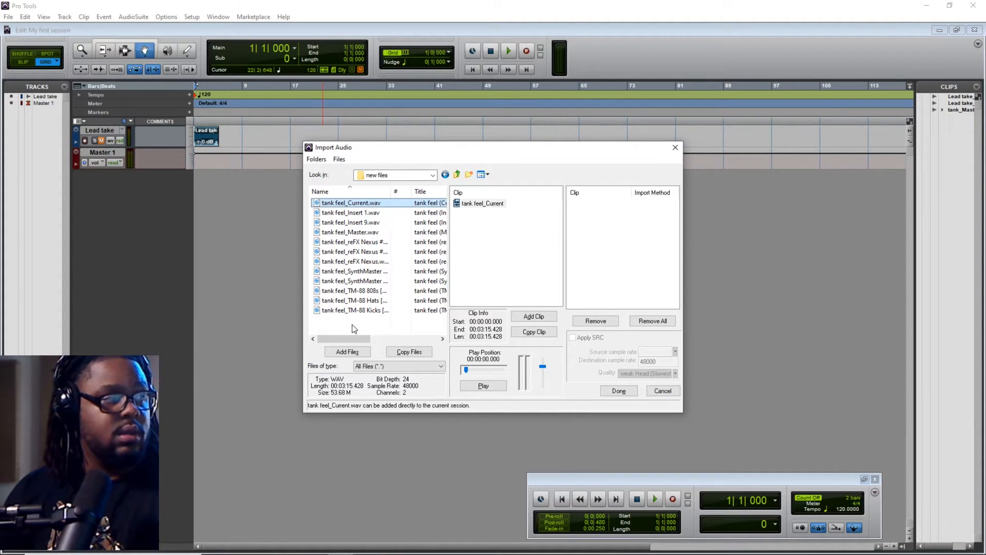
{"action": "left_click", "coordinate": [362, 311], "text": "shift"}
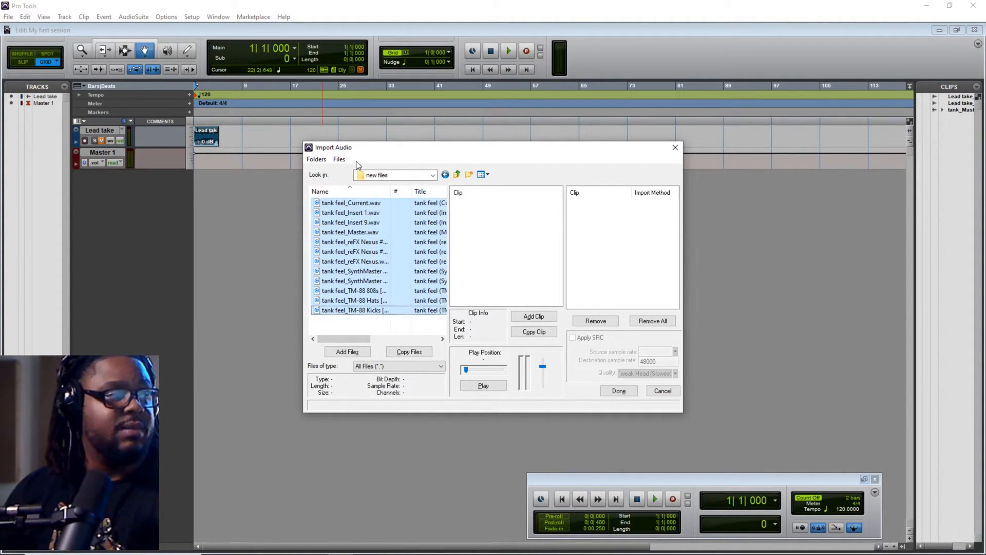
{"action": "left_click", "coordinate": [368, 203], "text": "ctrl"}
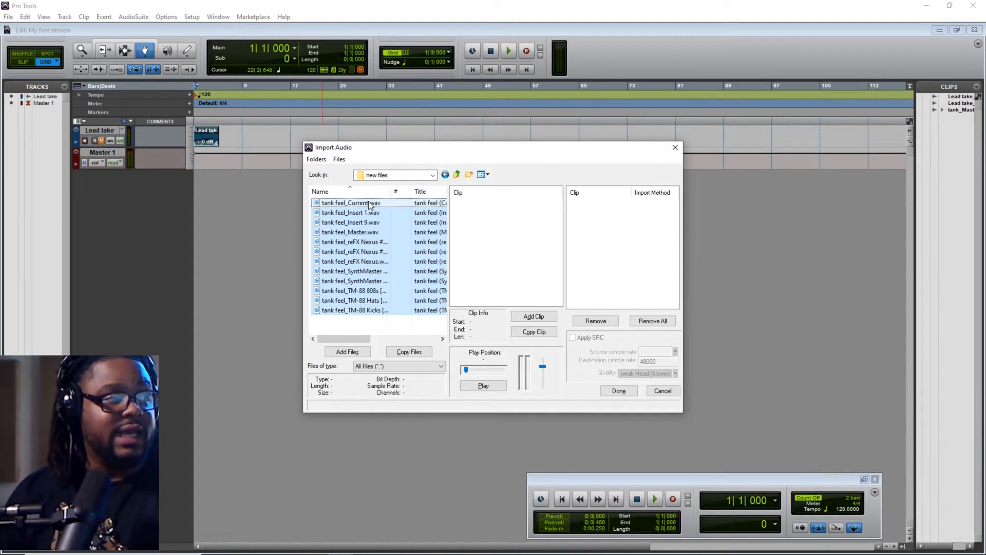
{"action": "left_click", "coordinate": [363, 232], "text": "ctrl"}
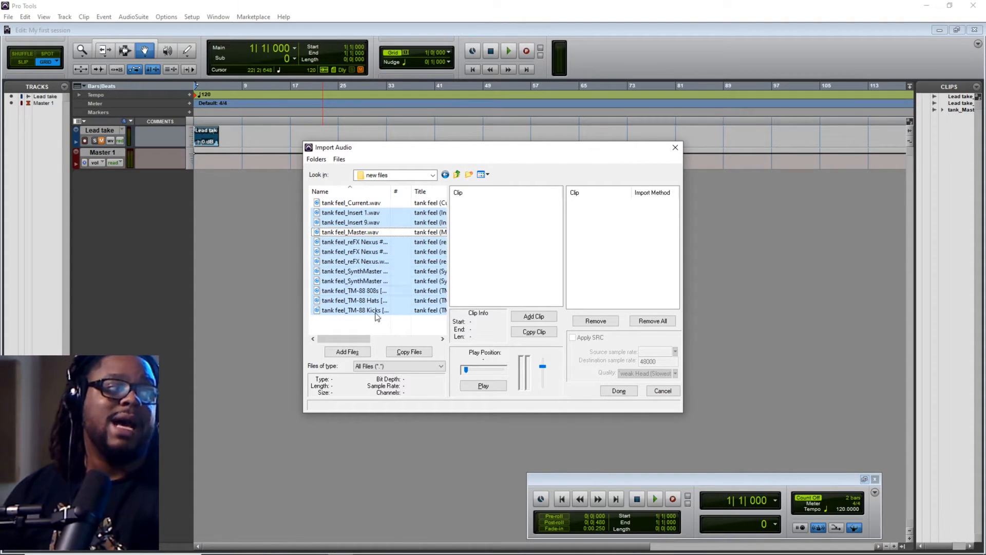
{"action": "left_click", "coordinate": [425, 354]}
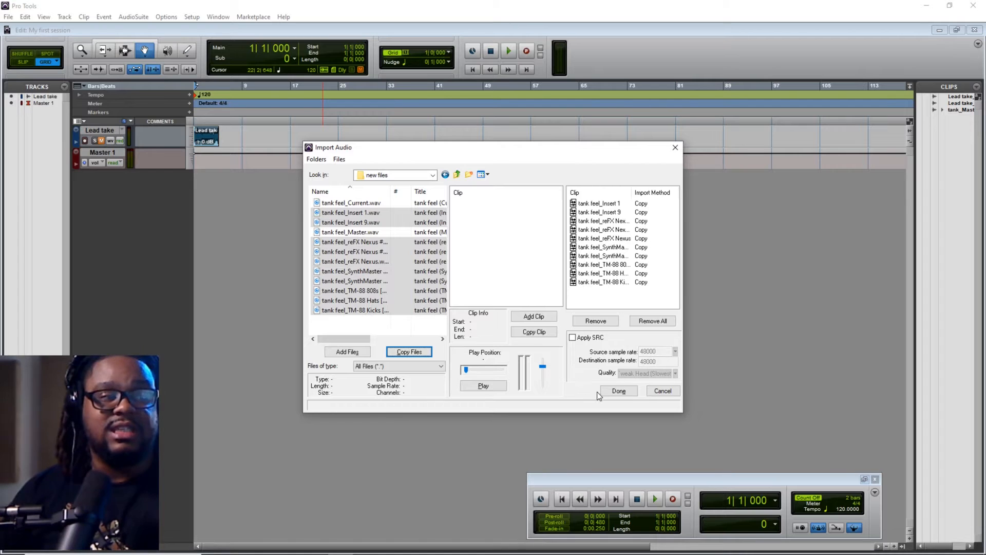
Finish importing the listed tank feel files, placing them on new tracks at Session Start.
{"action": "left_click", "coordinate": [614, 391]}
{"action": "left_click", "coordinate": [397, 400]}
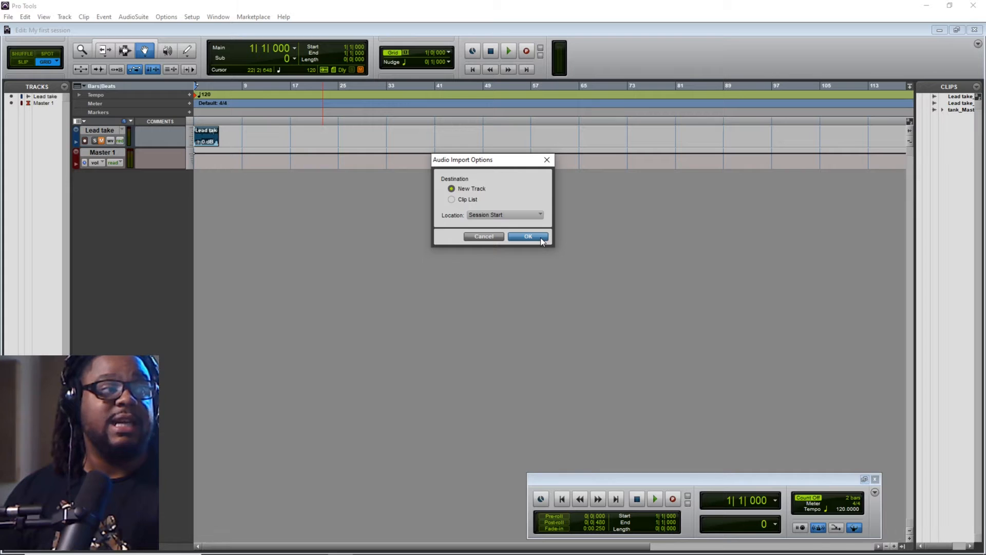
{"action": "left_click", "coordinate": [528, 237]}
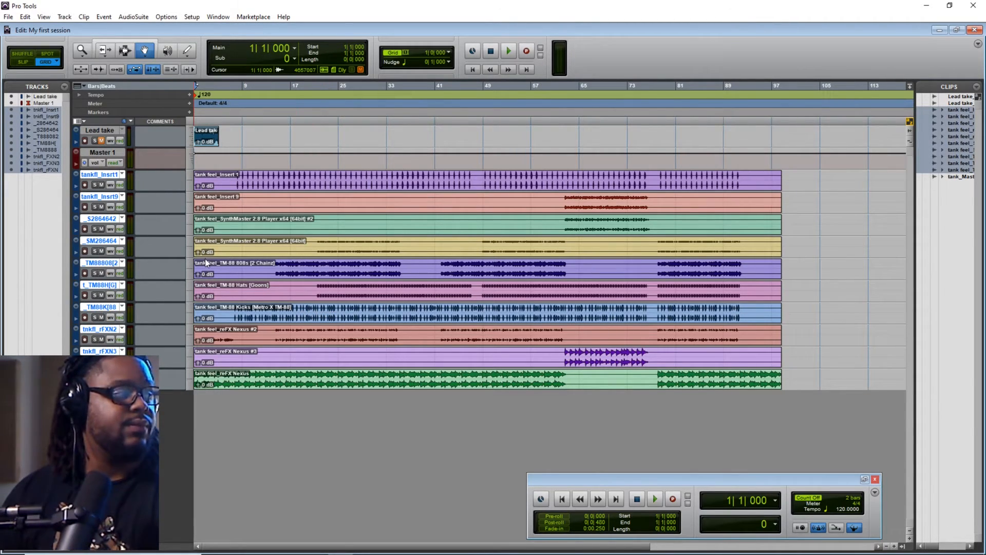
Play back the imported tracks and clear the solo on tnkfl_rFXN2 in the Mix window, ending back in the Edit window.
{"action": "left_click", "coordinate": [506, 51]}
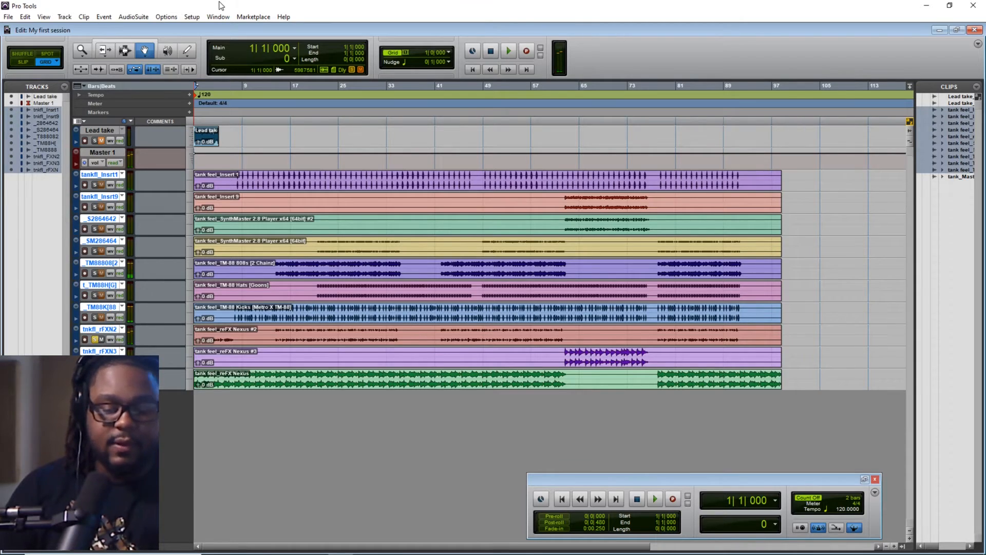
{"action": "key", "text": "ctrl+equal"}
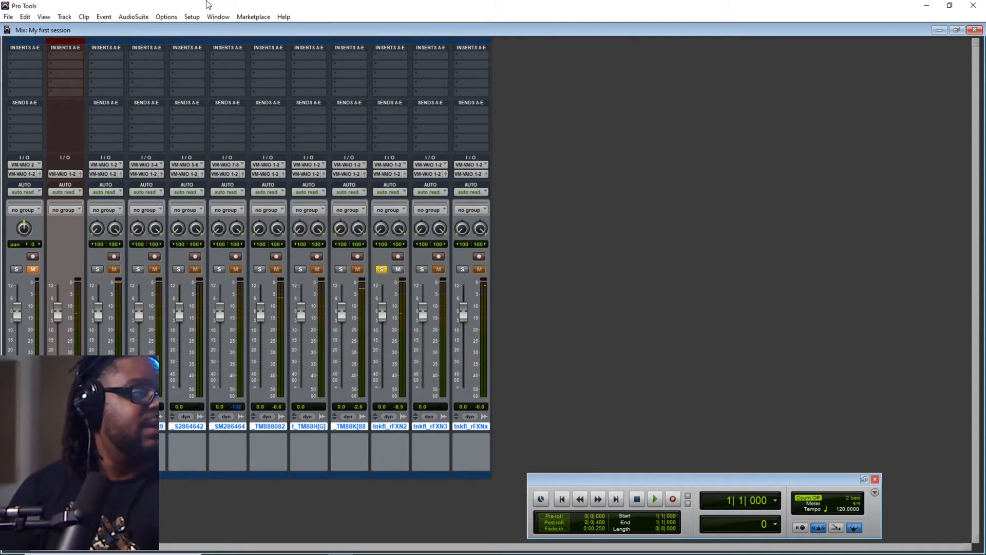
{"action": "key", "text": "space"}
{"action": "left_click", "coordinate": [382, 270]}
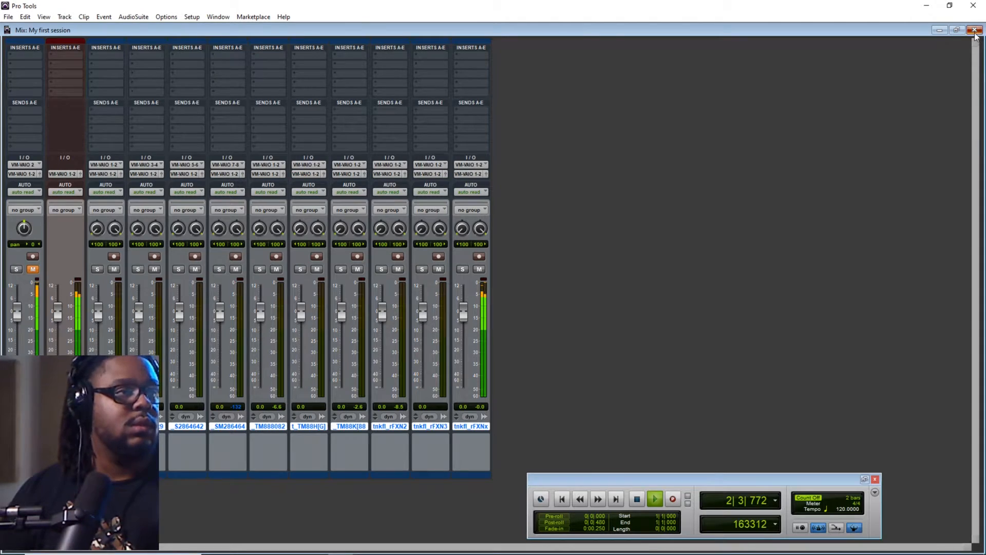
{"action": "key", "text": "ctrl+equal"}
{"action": "key", "text": "space"}
Solo the tankfl_Insrt1 track and play the session from bar 15.
{"action": "left_click", "coordinate": [279, 92]}
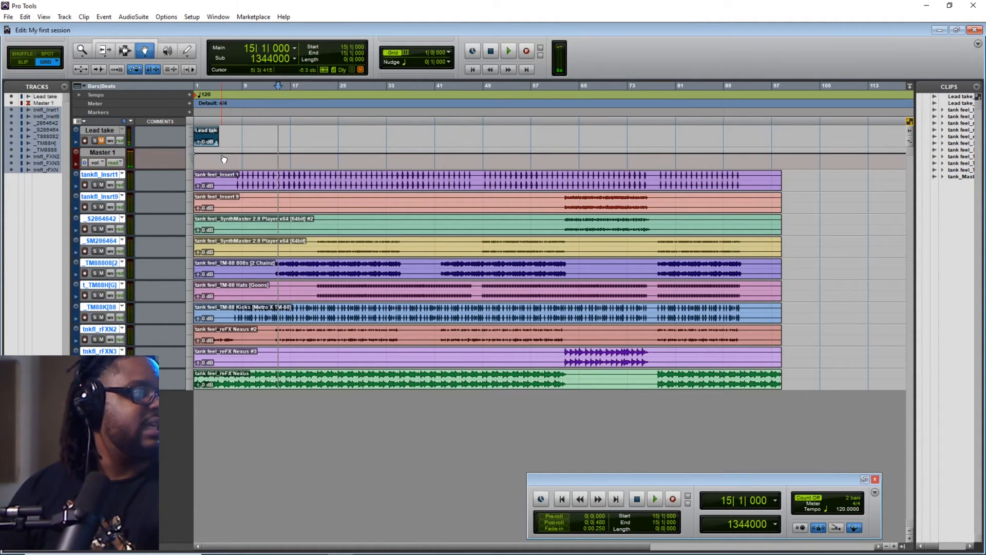
{"action": "left_click", "coordinate": [95, 185]}
{"action": "key", "text": "space"}
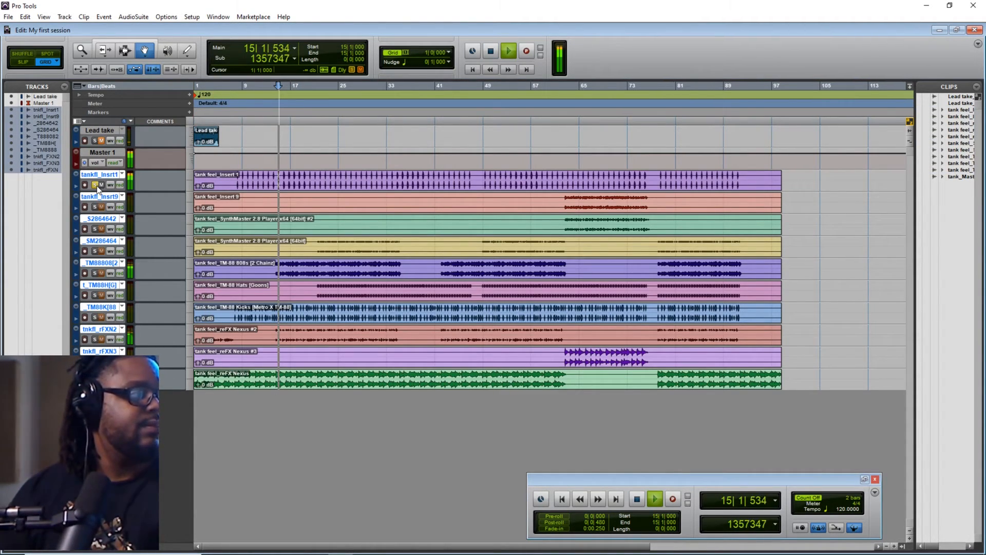
Audition the _TM888082 track soloed alongside tankfl_Insrt1 in the Mix window, clear both solos and stop playback.
{"action": "left_click", "coordinate": [219, 17]}
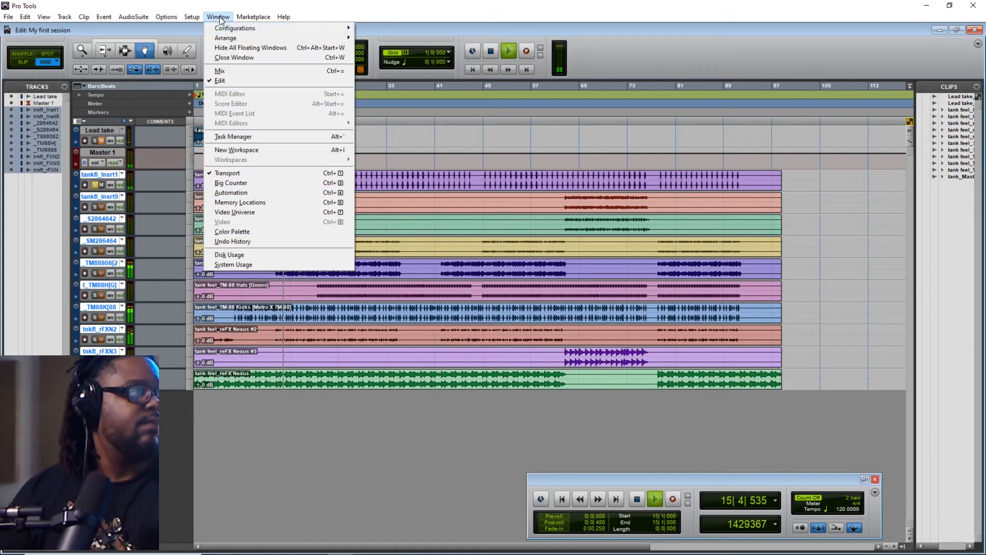
{"action": "left_click", "coordinate": [221, 71]}
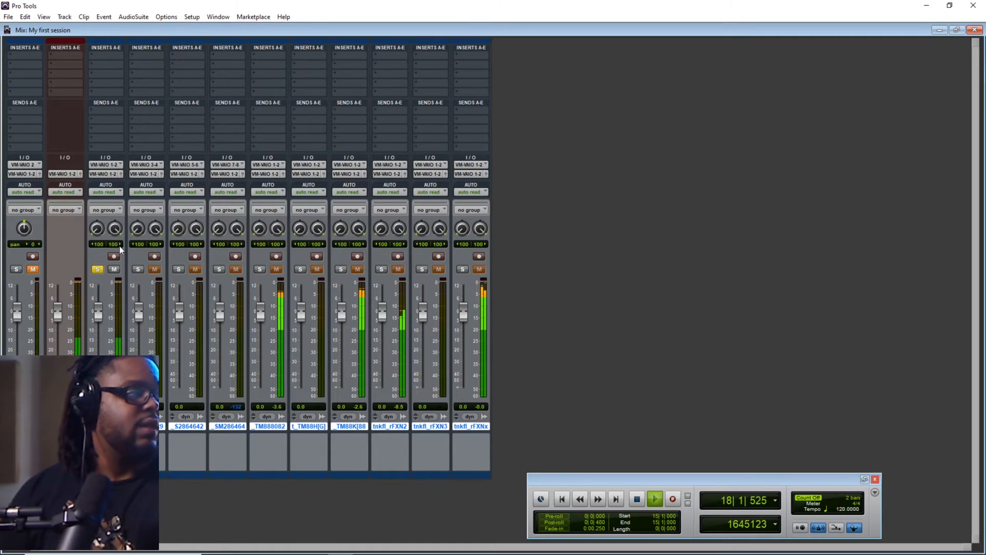
{"action": "left_click", "coordinate": [260, 269]}
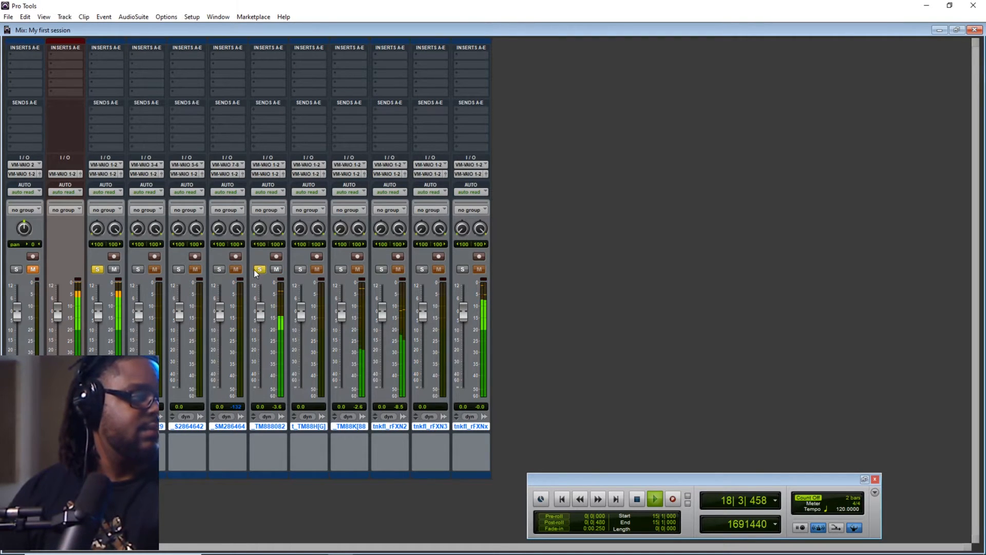
{"action": "left_click", "coordinate": [97, 270]}
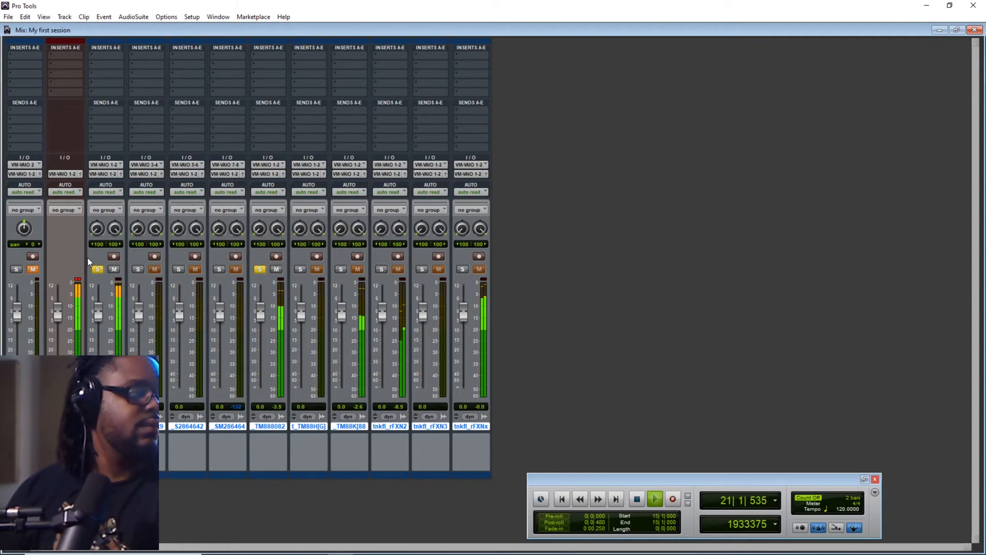
{"action": "left_click", "coordinate": [260, 268]}
{"action": "key", "text": "space"}
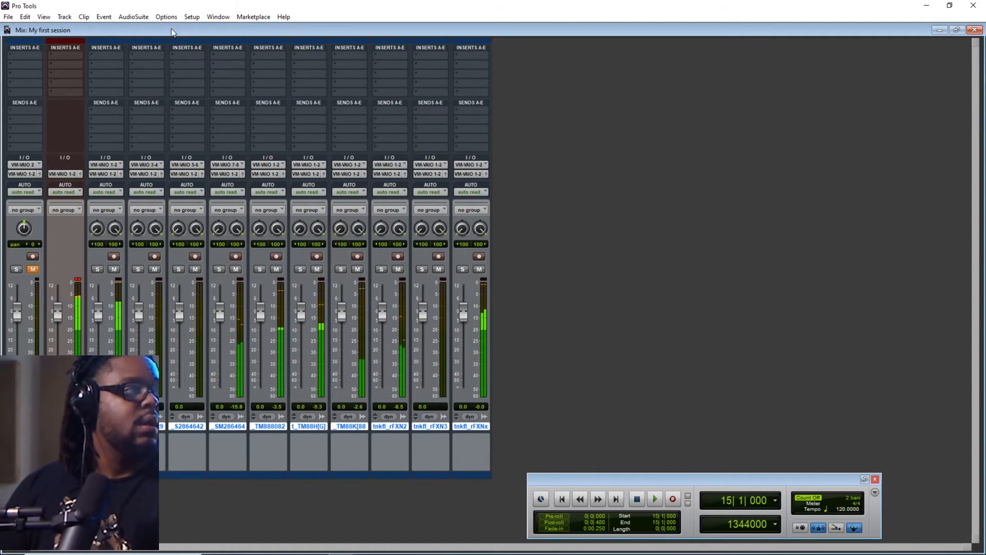
Switch back and forth between the Mix and Edit windows, ending in the Edit window.
{"action": "left_click", "coordinate": [218, 18]}
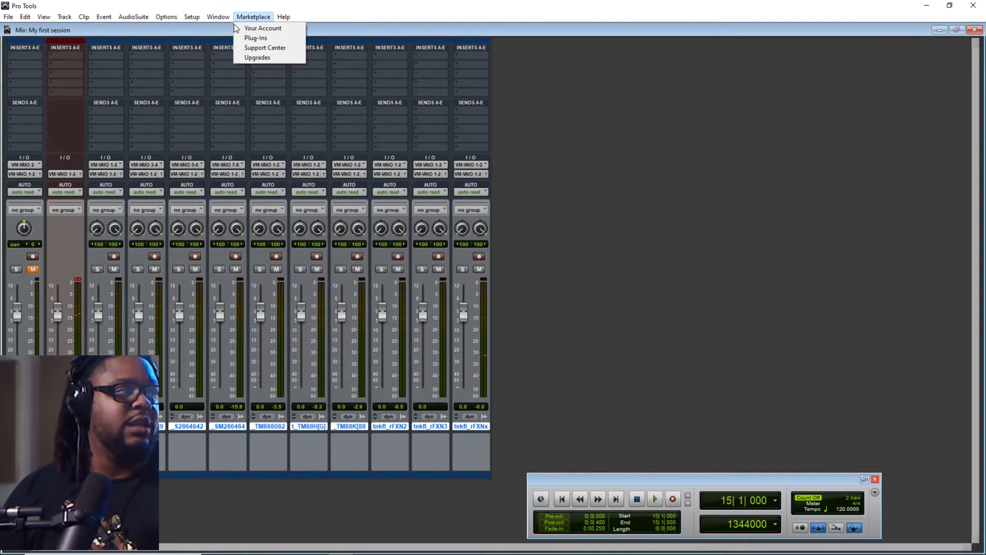
{"action": "mouse_move", "coordinate": [231, 29]}
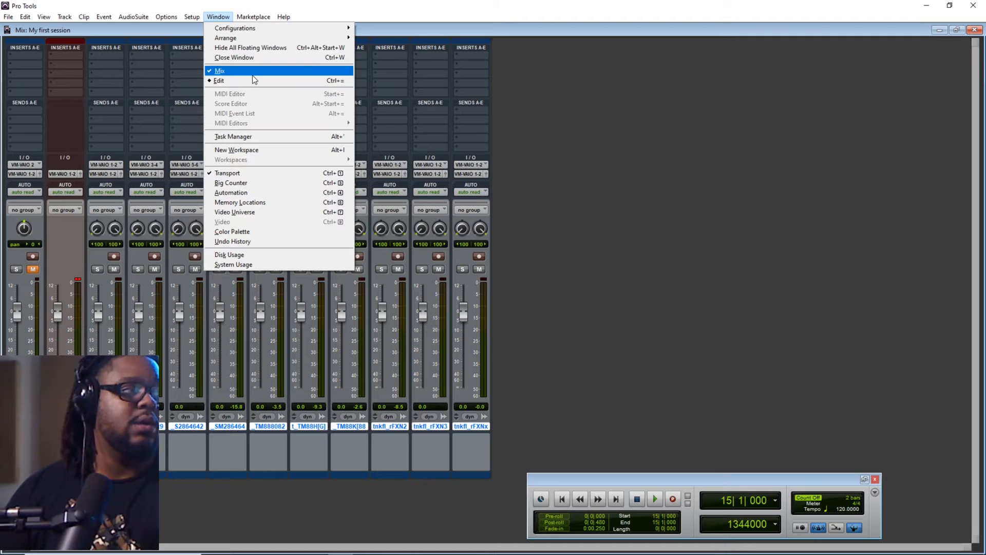
{"action": "left_click", "coordinate": [970, 31]}
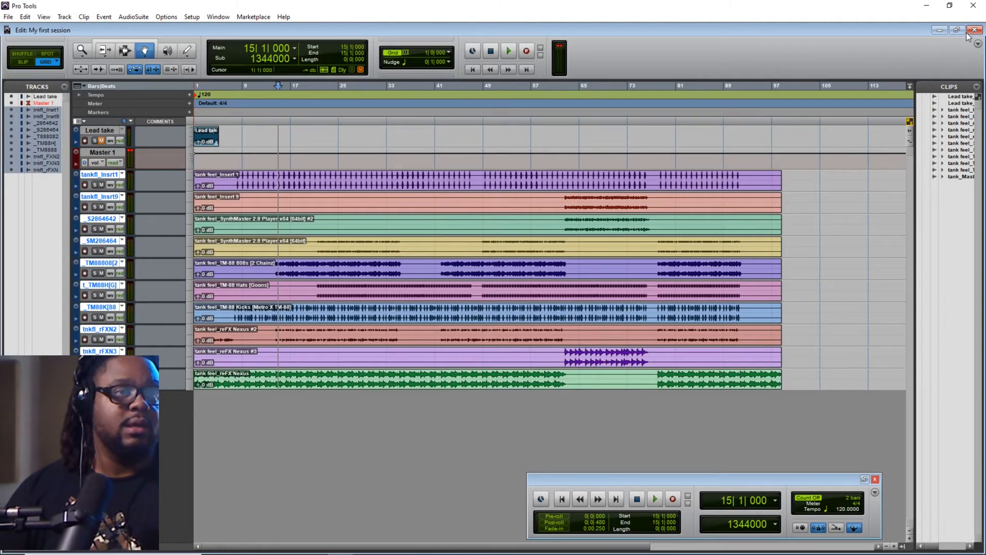
{"action": "left_click", "coordinate": [218, 17]}
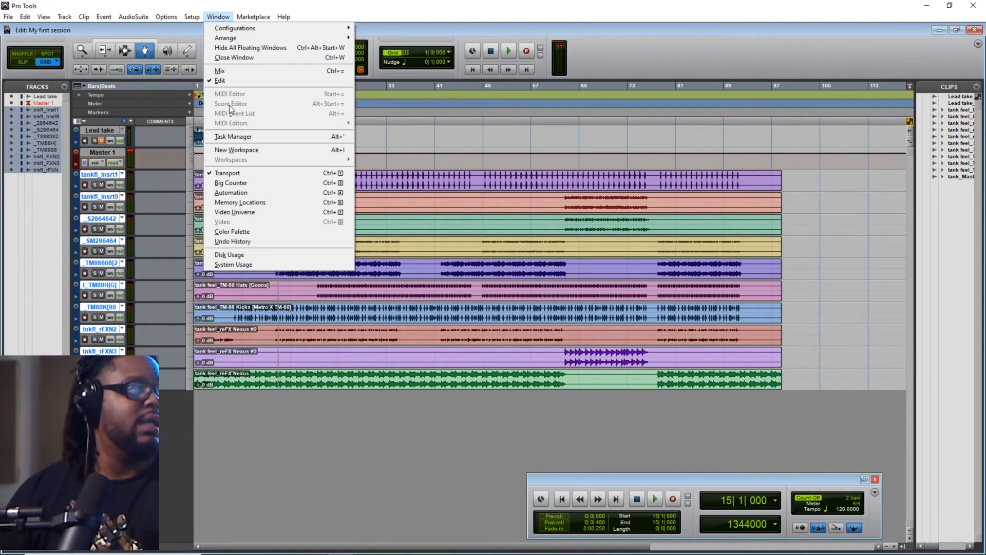
{"action": "left_click", "coordinate": [257, 73]}
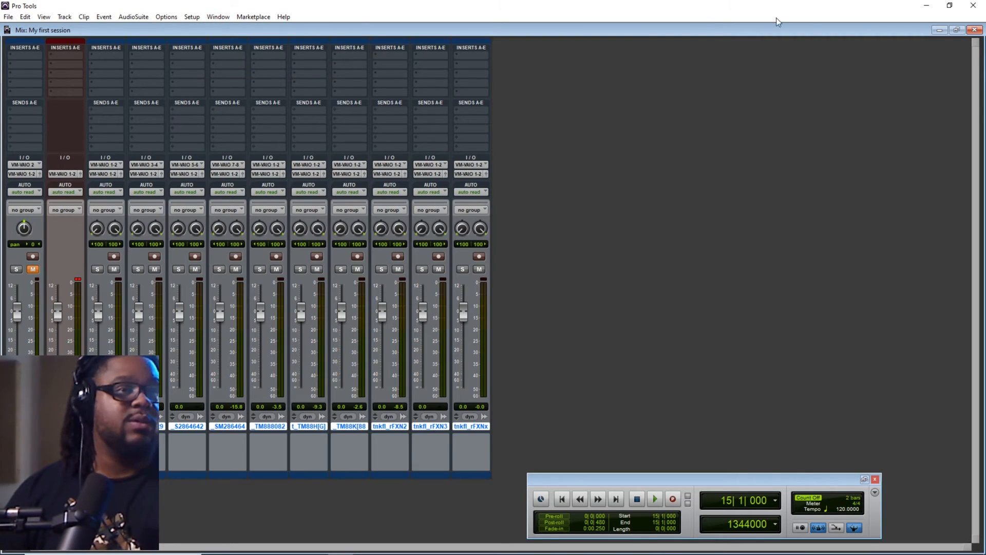
{"action": "left_click", "coordinate": [969, 29]}
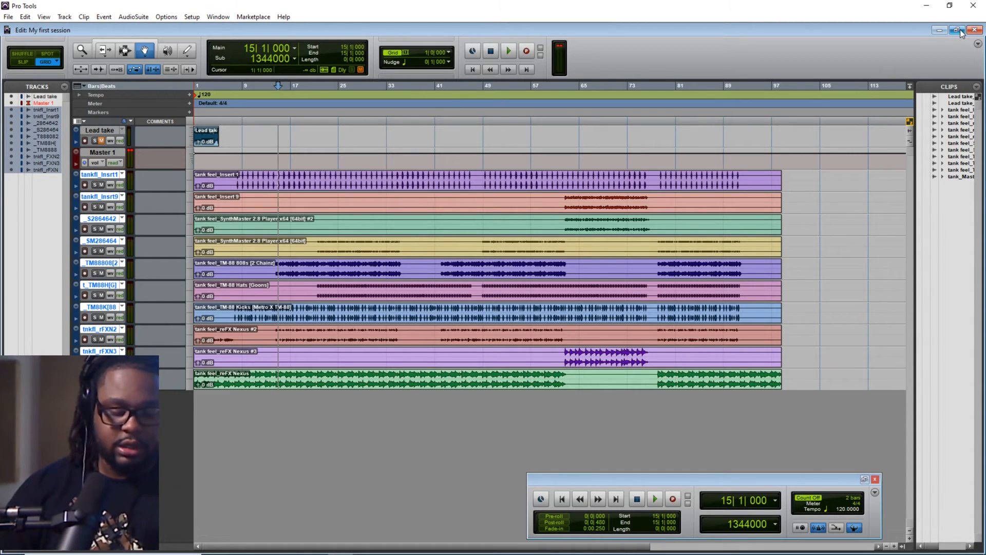
{"action": "key", "text": "ctrl+equal"}
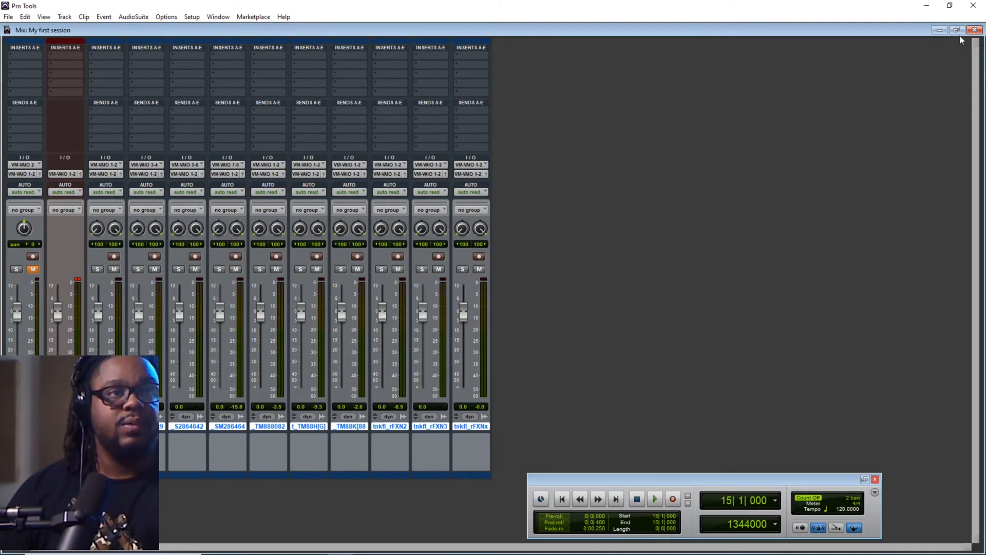
{"action": "left_click", "coordinate": [974, 31]}
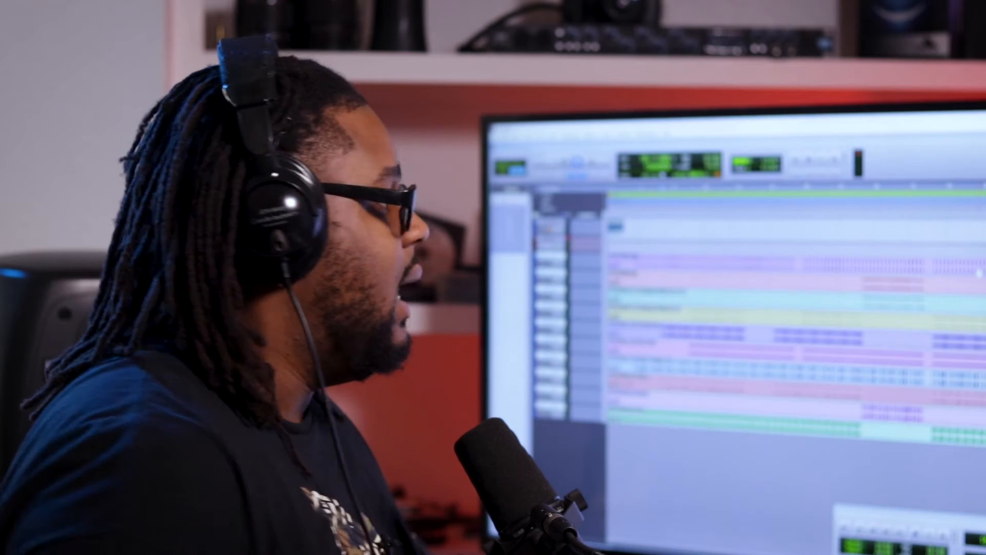